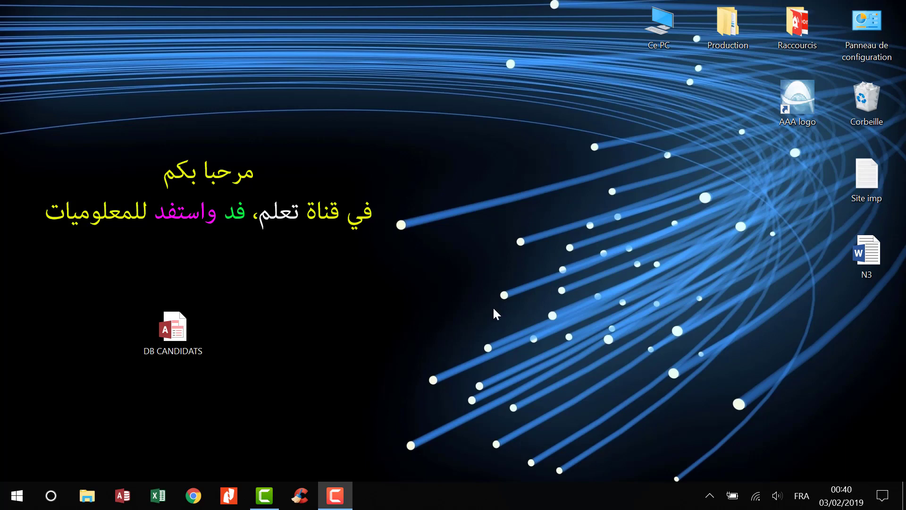
Open the DB CANDIDATS database and its F_Candidat form, and step forward through several candidate records.
{"action": "double_click", "coordinate": [173, 331]}
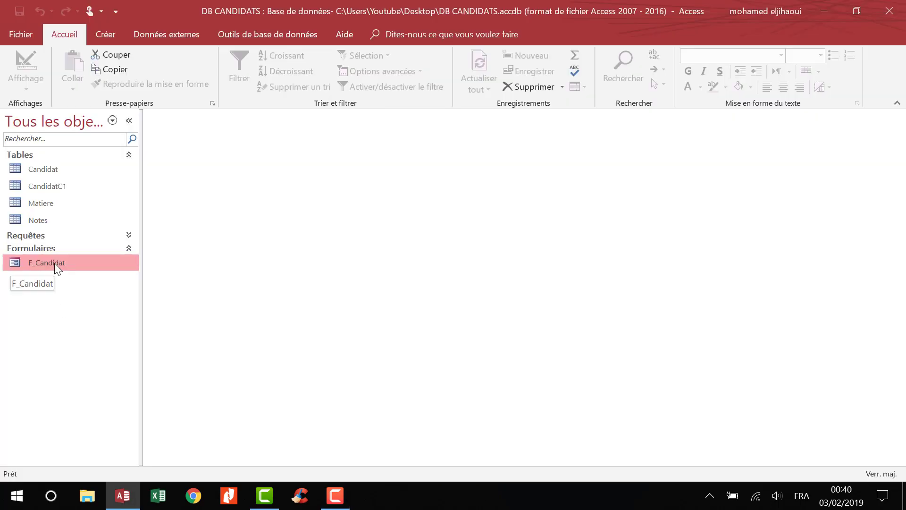
{"action": "double_click", "coordinate": [55, 262]}
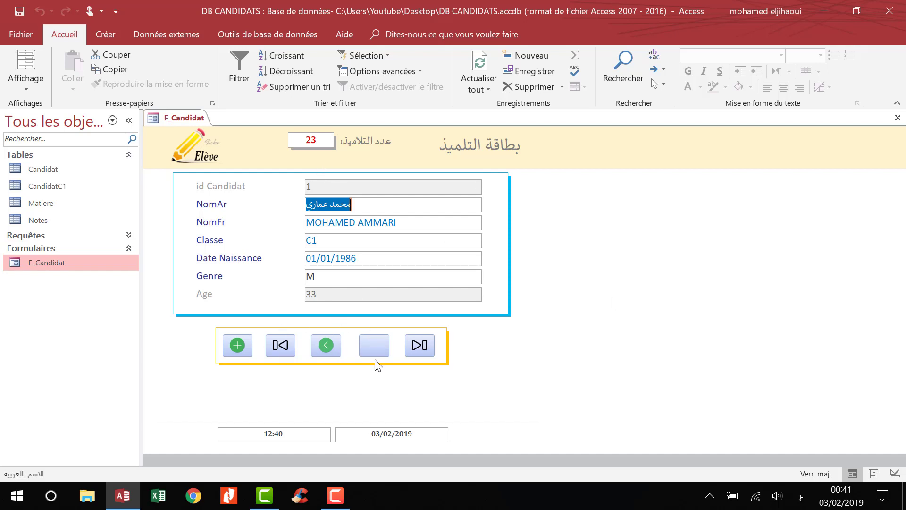
{"action": "left_click", "coordinate": [379, 345]}
{"action": "left_click", "coordinate": [379, 345]}
{"action": "left_click", "coordinate": [379, 345]}
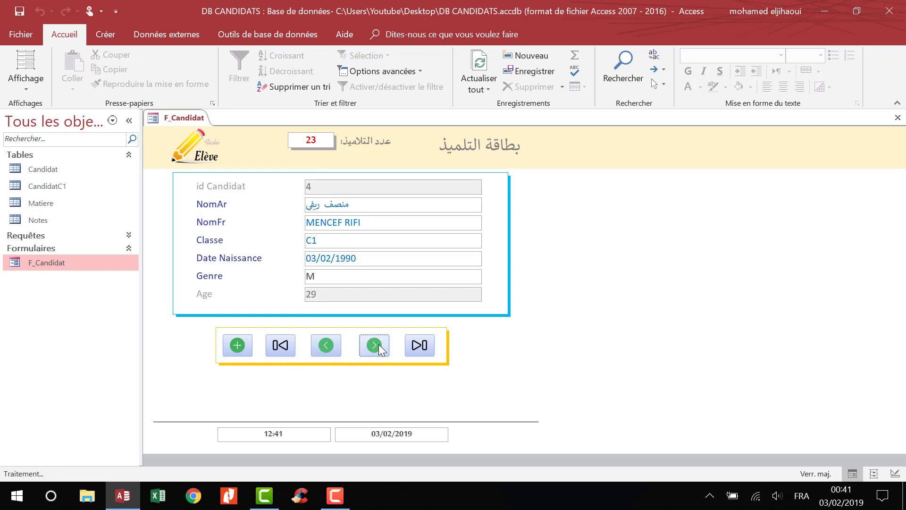
{"action": "left_click", "coordinate": [379, 345]}
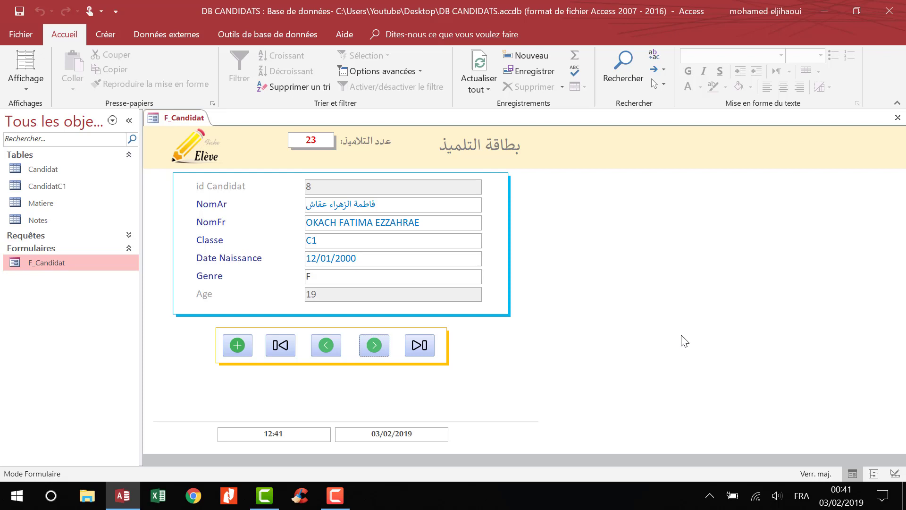
Start a new form with the Form Wizard, based on the Notes table and including all its fields.
{"action": "left_click", "coordinate": [106, 34]}
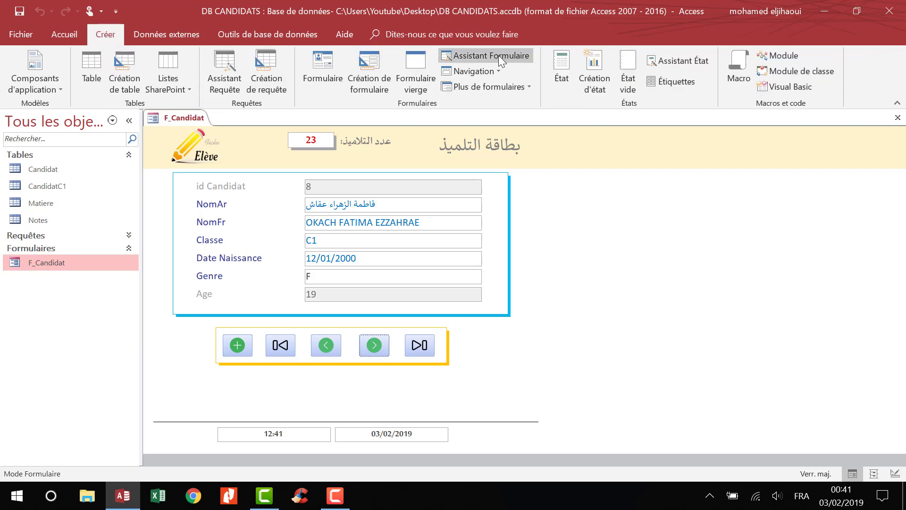
{"action": "left_click", "coordinate": [498, 55]}
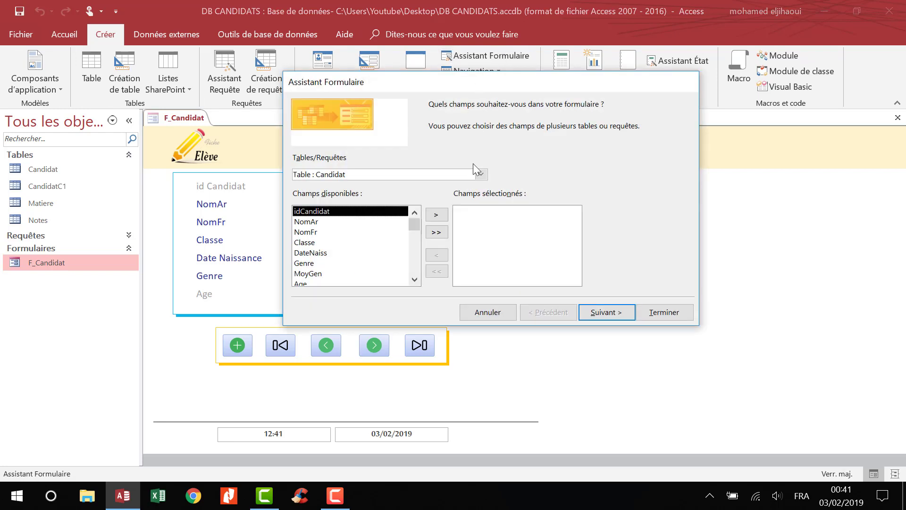
{"action": "left_click", "coordinate": [481, 175]}
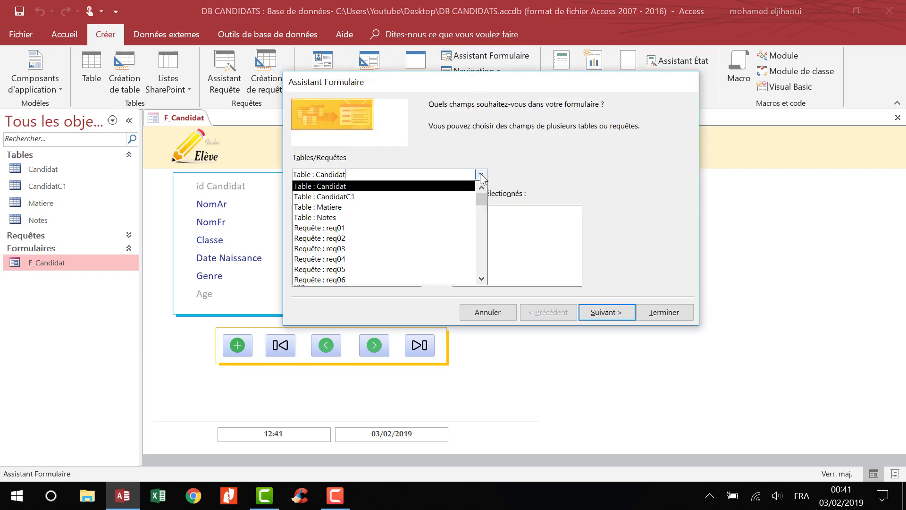
{"action": "left_click", "coordinate": [439, 218]}
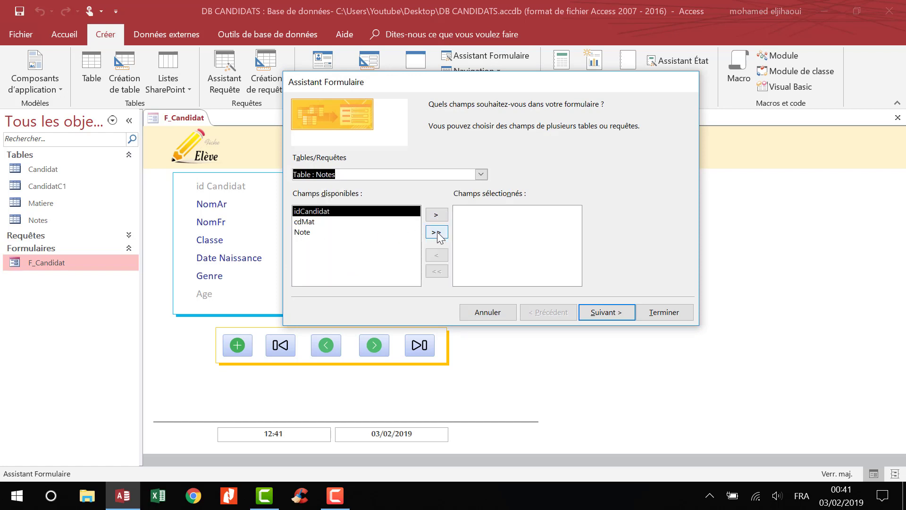
{"action": "left_click", "coordinate": [437, 232]}
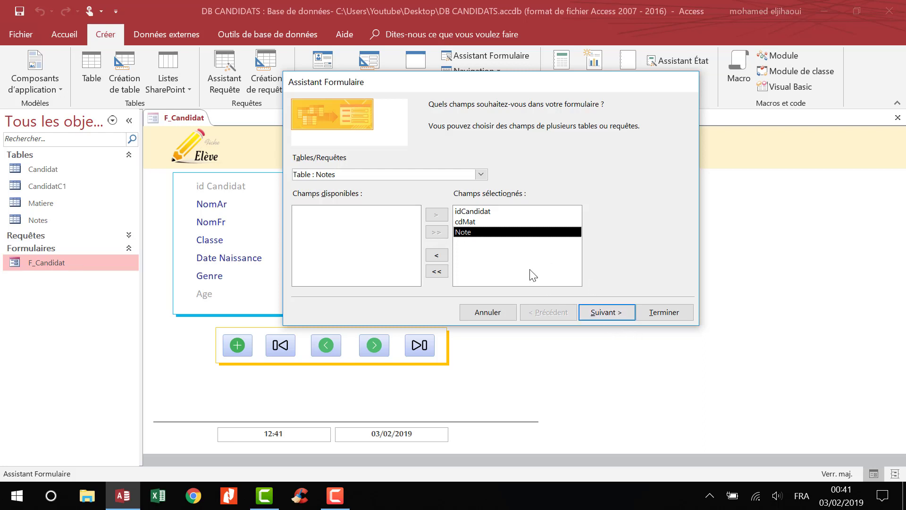
Choose the tabular layout (Tabulaire) for the new form and continue to the title.
{"action": "left_click", "coordinate": [607, 312]}
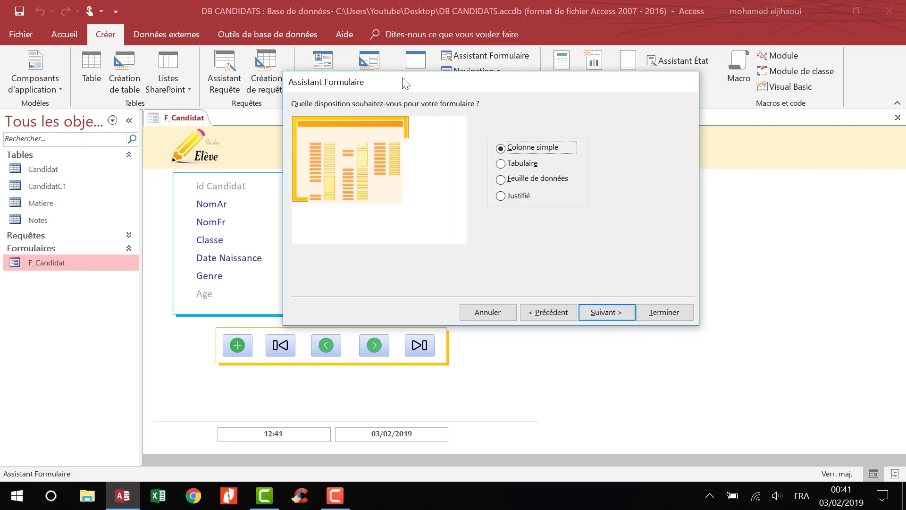
{"action": "left_click_drag", "start_coordinate": [411, 82], "coordinate": [390, 129]}
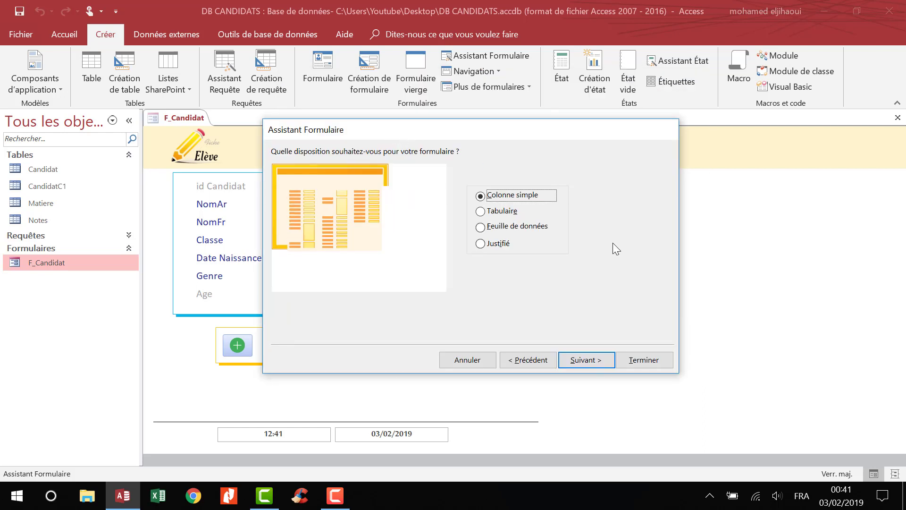
{"action": "left_click", "coordinate": [481, 212]}
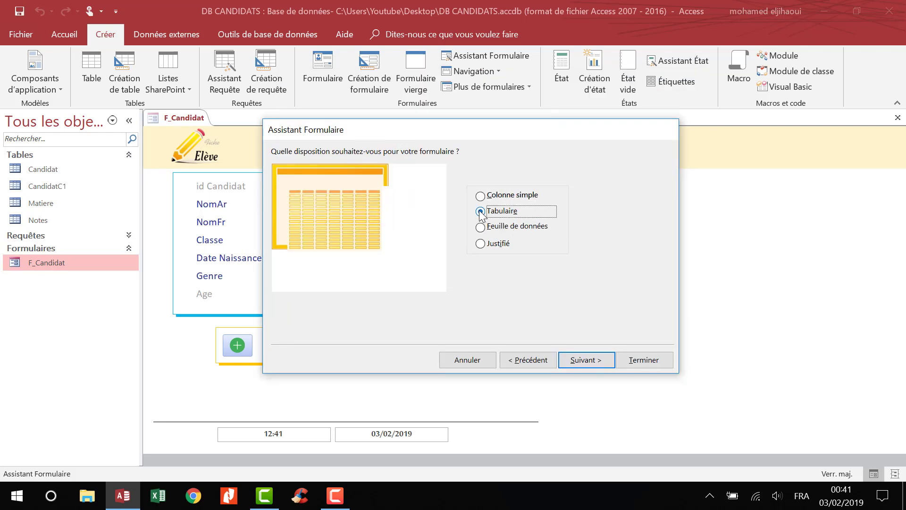
{"action": "left_click", "coordinate": [587, 361]}
Title the form SF_Notes and finish the wizard so it opens for viewing data.
{"action": "left_click", "coordinate": [435, 169]}
{"action": "key", "text": "BackSpace"}
{"action": "key", "text": "BackSpace"}
{"action": "key", "text": "BackSpace"}
{"action": "key", "text": "BackSpace"}
{"action": "key", "text": "BackSpace"}
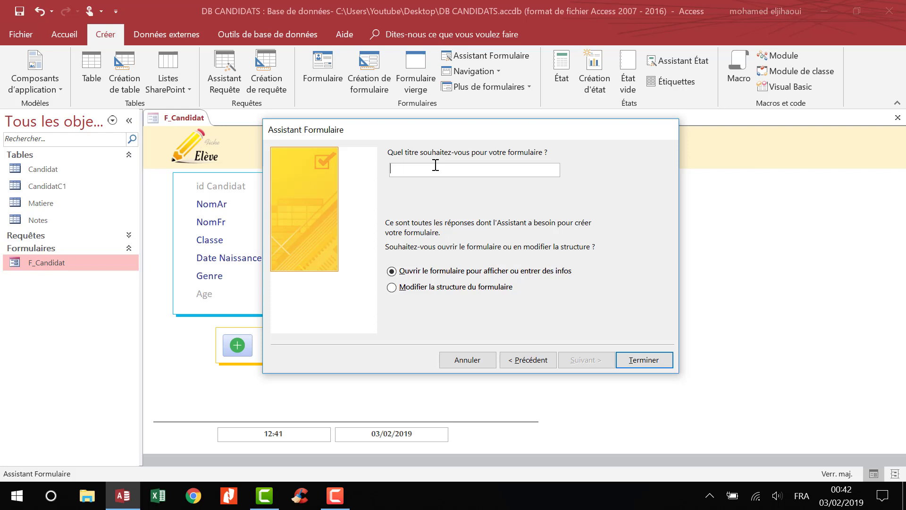
{"action": "type", "text": "SF"}
{"action": "key", "text": "Caps_Lock"}
{"action": "type", "text": "_Notes"}
{"action": "left_click", "coordinate": [645, 360]}
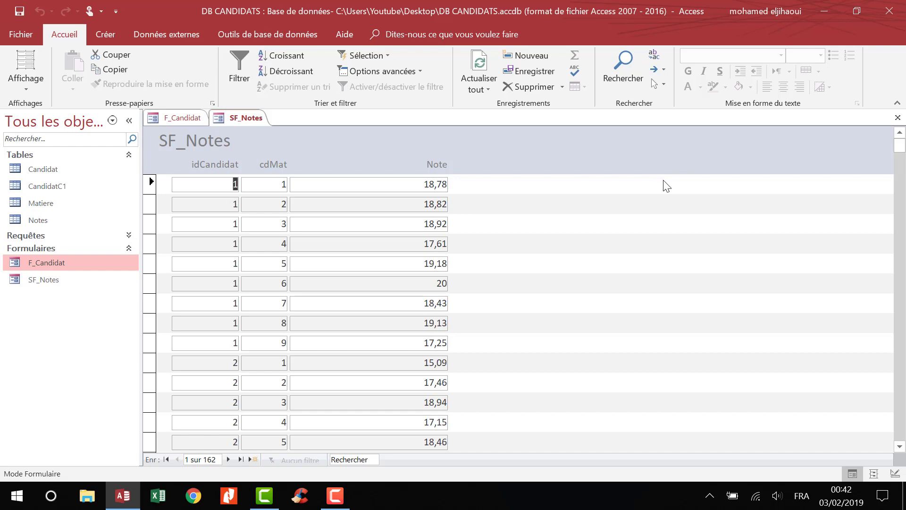
Switch the SF_Notes form to design view and delete the title label from its header.
{"action": "right_click", "coordinate": [362, 151]}
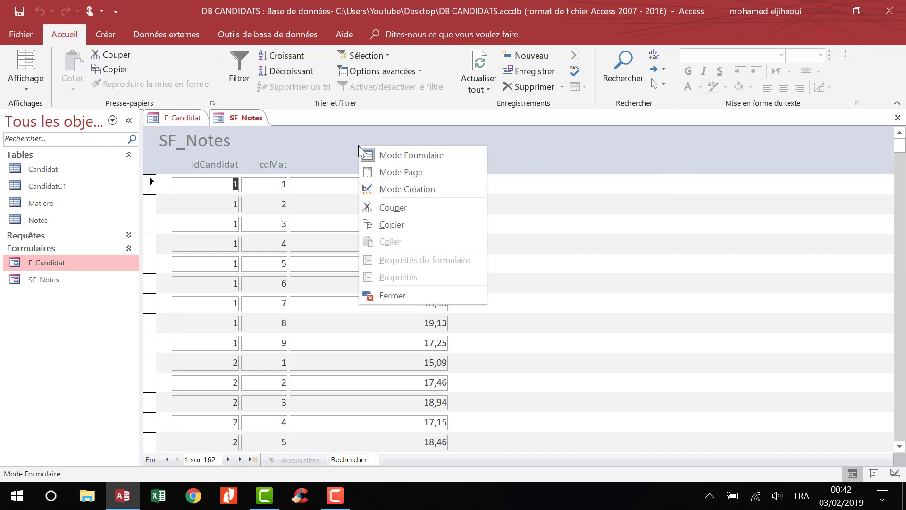
{"action": "left_click", "coordinate": [414, 190]}
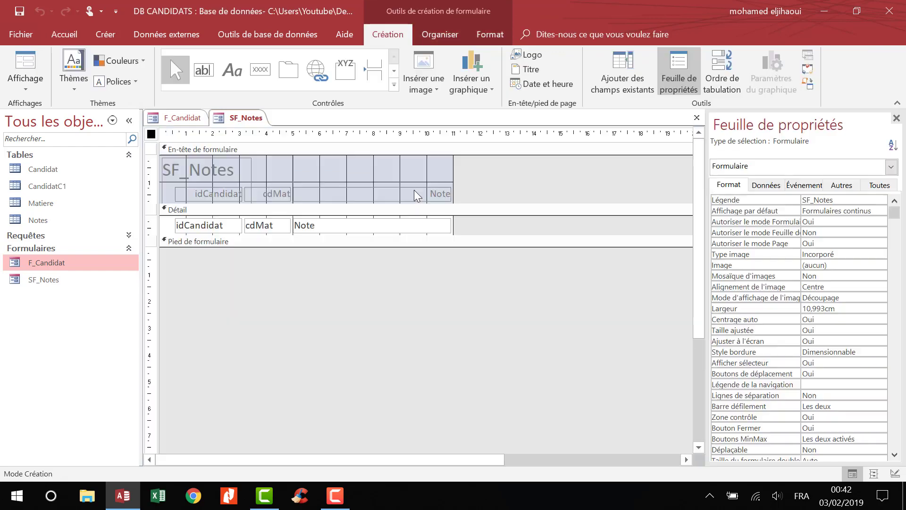
{"action": "left_click", "coordinate": [248, 165]}
{"action": "key", "text": "Delete"}
Arrange all header labels and detail fields of the form in a tabular control layout.
{"action": "key", "text": "ctrl+a"}
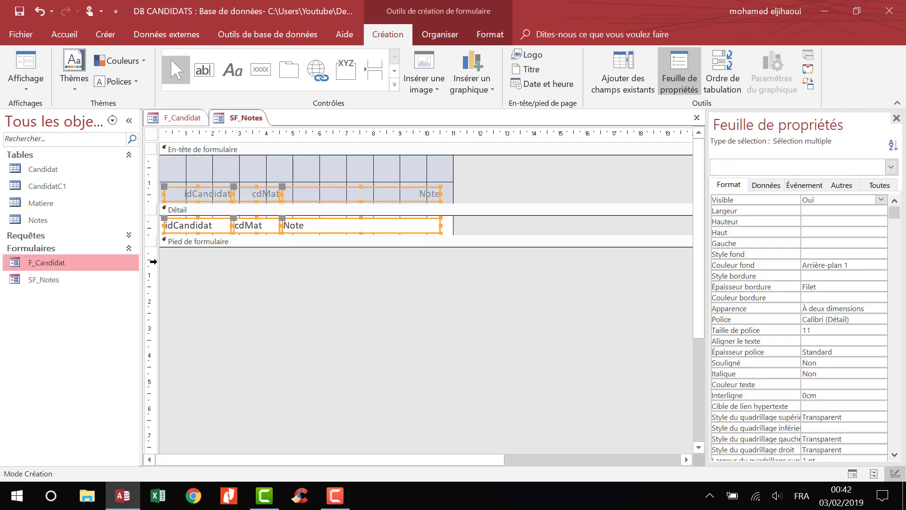
{"action": "left_click", "coordinate": [440, 34]}
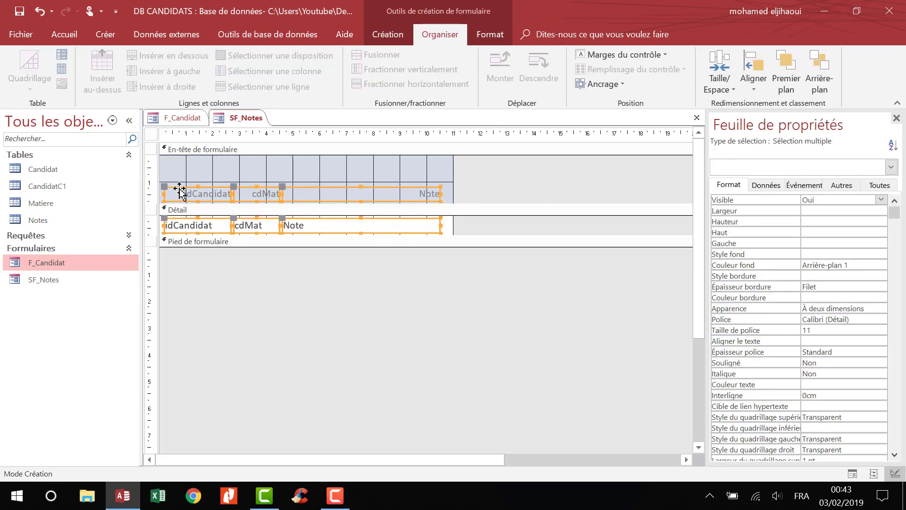
{"action": "left_click", "coordinate": [64, 67]}
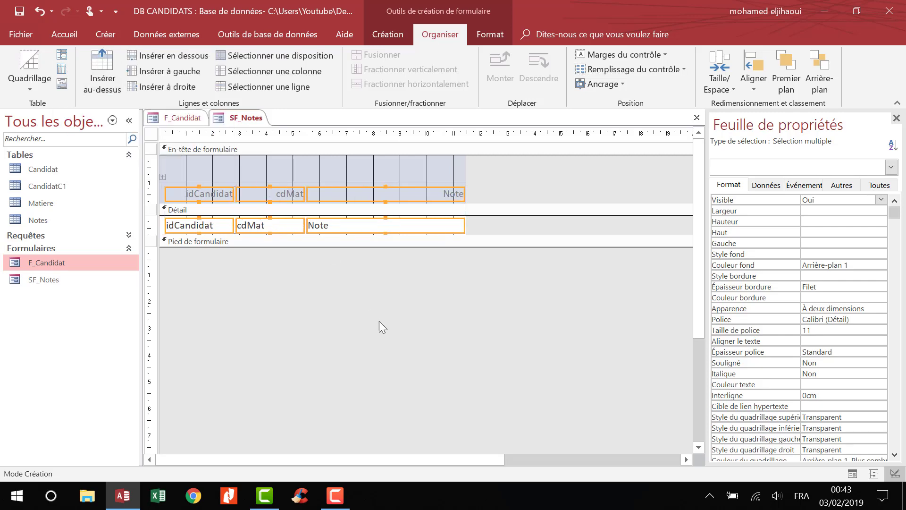
{"action": "left_click", "coordinate": [390, 329]}
Reorder the form's columns, labels included, to Note, cdMat, idCandidat.
{"action": "left_click_drag", "start_coordinate": [498, 182], "coordinate": [406, 248]}
{"action": "left_click_drag", "start_coordinate": [348, 196], "coordinate": [180, 189]}
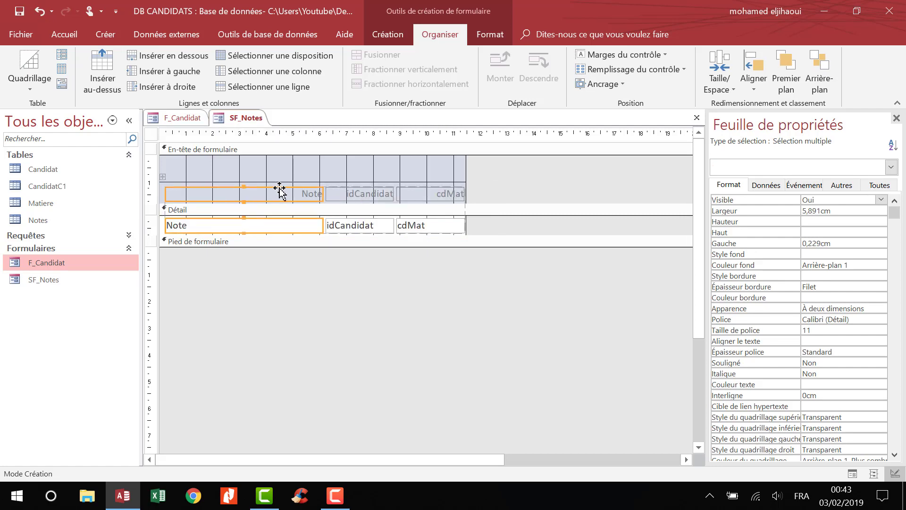
{"action": "left_click", "coordinate": [361, 169]}
{"action": "left_click_drag", "start_coordinate": [354, 225], "coordinate": [459, 192]}
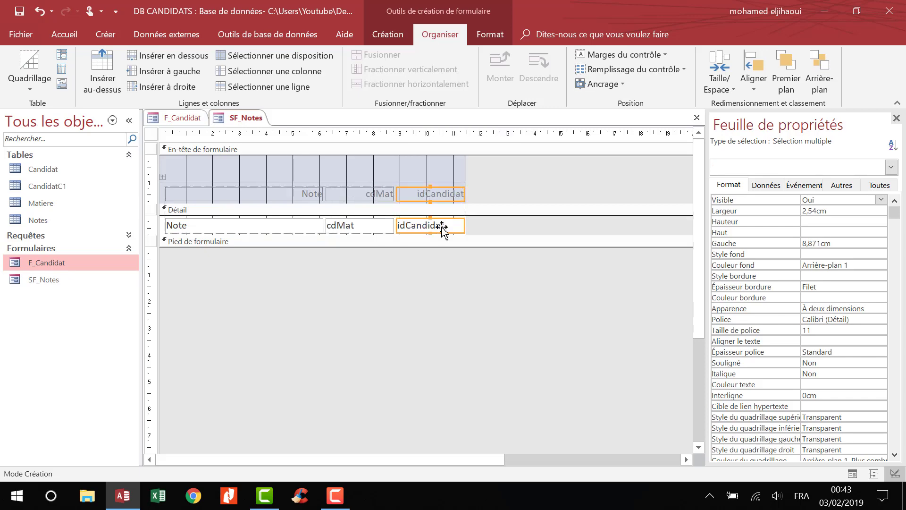
{"action": "left_click", "coordinate": [384, 266]}
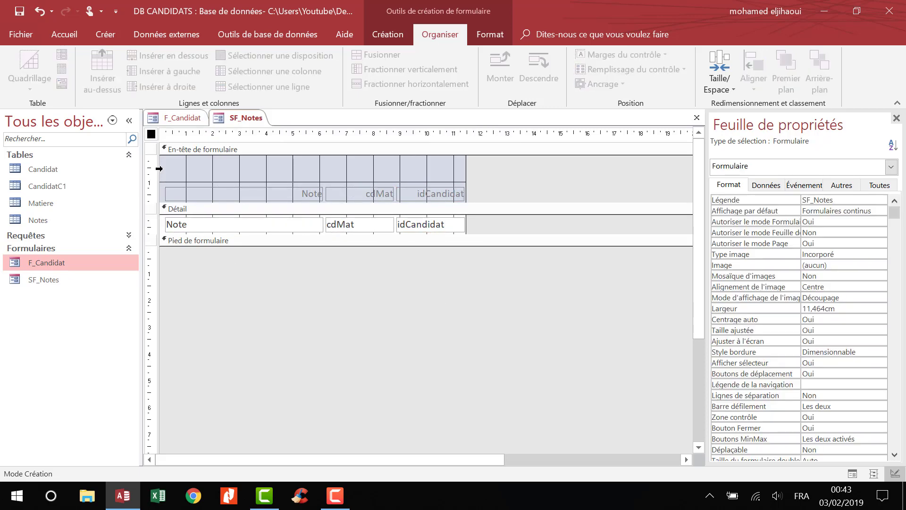
Set the upper, lower, left and right inner margins of all labels and fields to 0 cm.
{"action": "left_click_drag", "start_coordinate": [163, 169], "coordinate": [476, 248]}
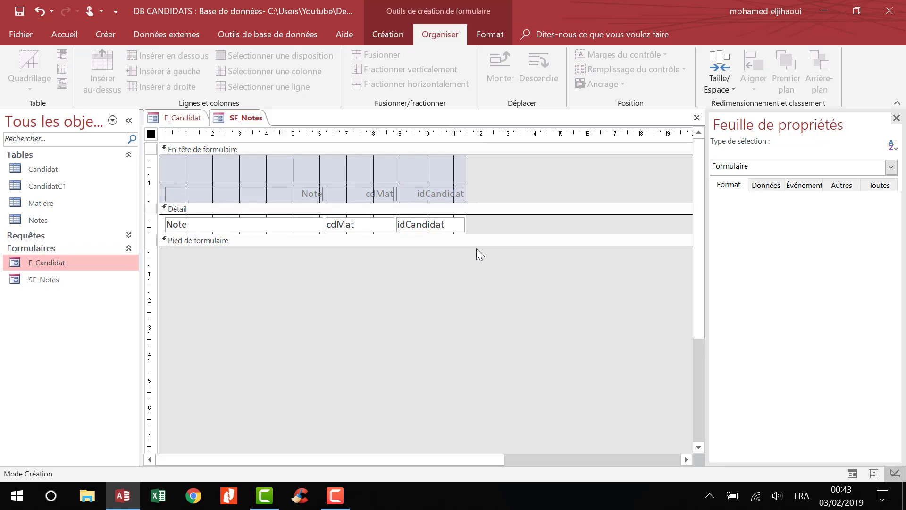
{"action": "scroll", "coordinate": [837, 296], "scroll_direction": "down", "scroll_amount": 6}
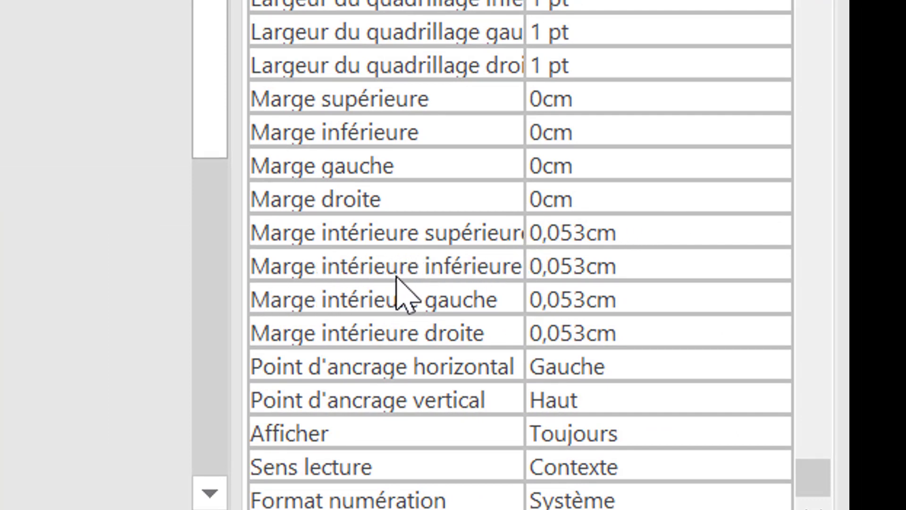
{"action": "left_click", "coordinate": [420, 235]}
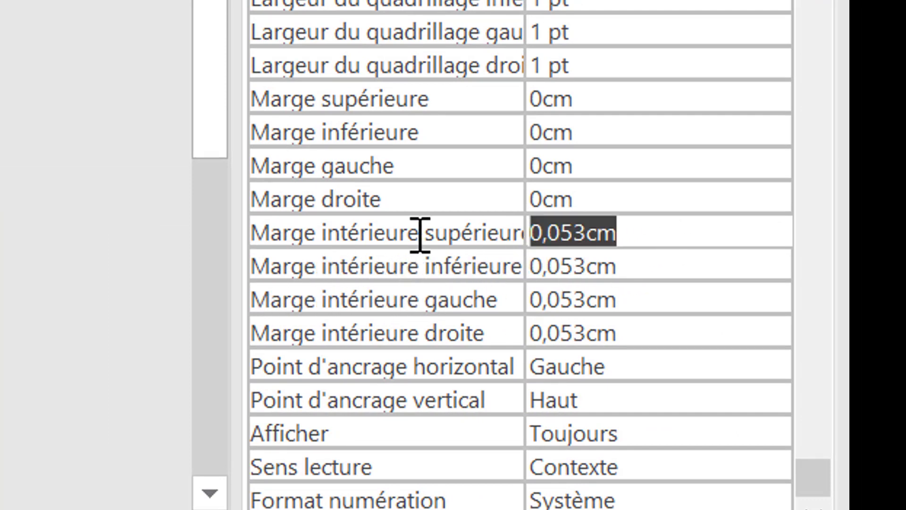
{"action": "type", "text": "0"}
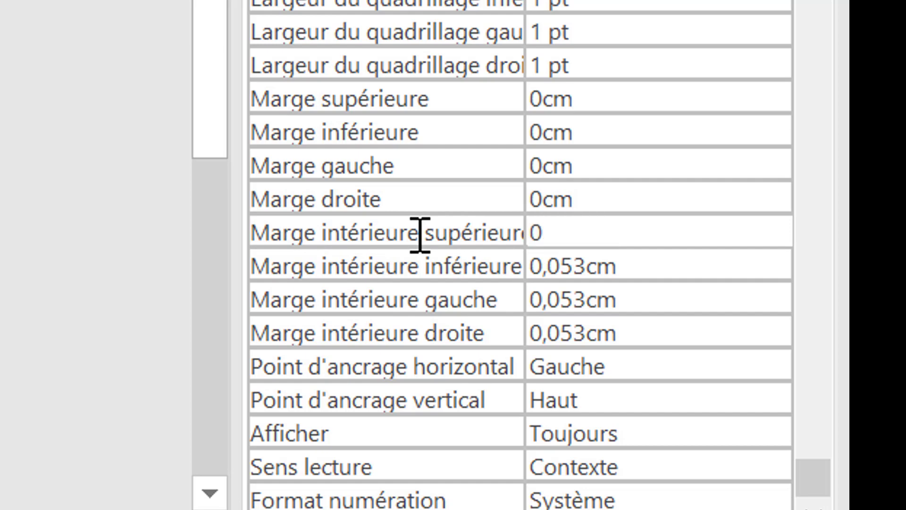
{"action": "key", "text": "Down"}
{"action": "type", "text": "à"}
{"action": "left_click", "coordinate": [508, 277]}
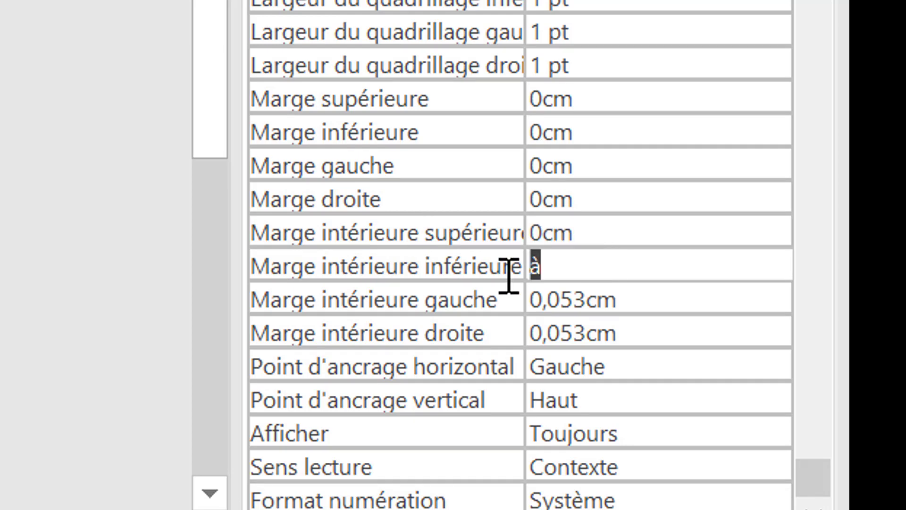
{"action": "type", "text": "0"}
{"action": "key", "text": "Down"}
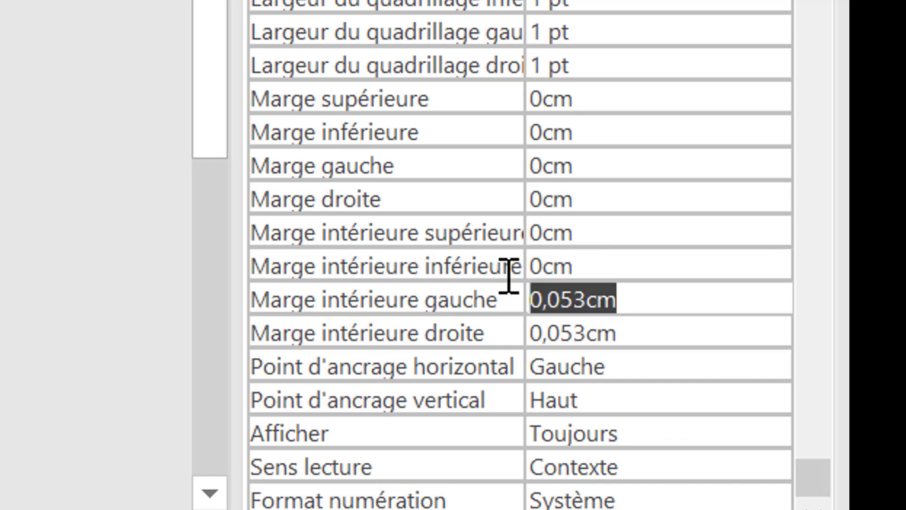
{"action": "type", "text": "0"}
{"action": "key", "text": "Down"}
{"action": "type", "text": "0"}
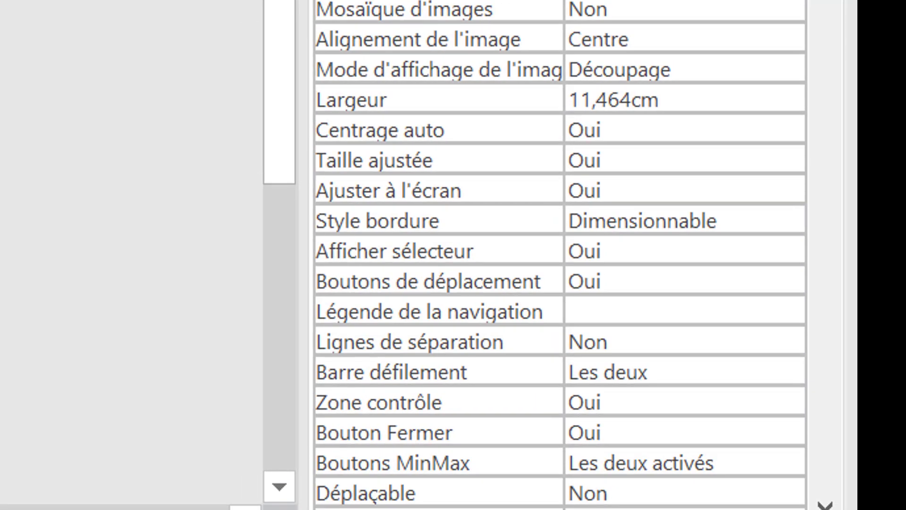
Reduce the Detail section's height so it ends just below the row of fields.
{"action": "left_click", "coordinate": [247, 154]}
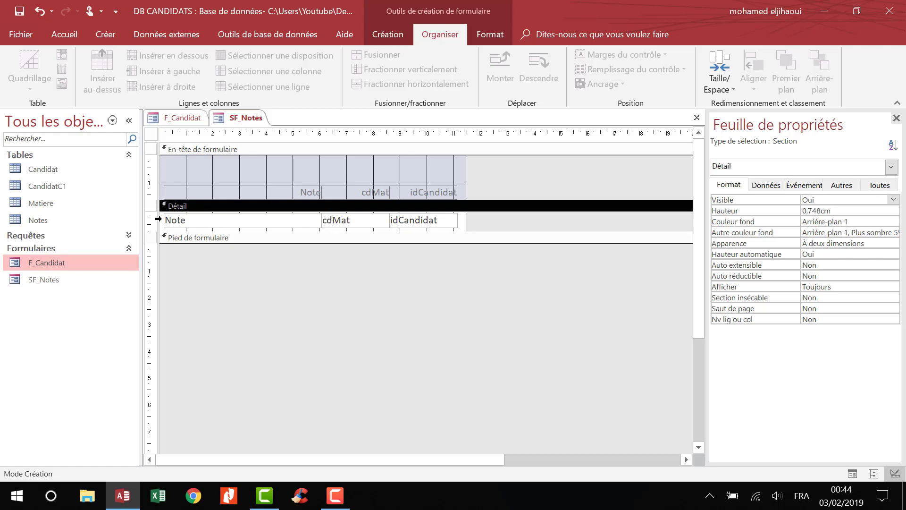
{"action": "left_click", "coordinate": [158, 218]}
{"action": "left_click_drag", "start_coordinate": [250, 236], "coordinate": [255, 221]}
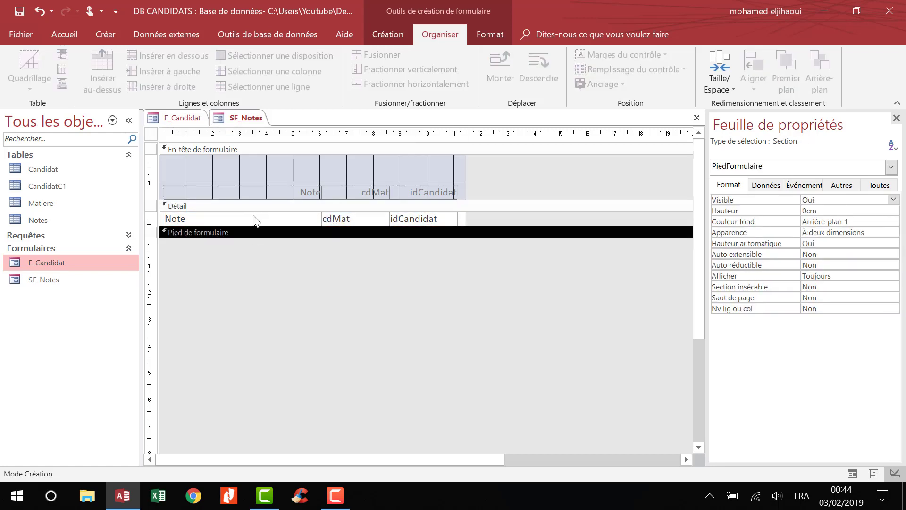
Move the column labels up to the header's upper edge and shrink the form header to their height.
{"action": "left_click", "coordinate": [156, 192]}
{"action": "left_click_drag", "start_coordinate": [236, 192], "coordinate": [241, 164]}
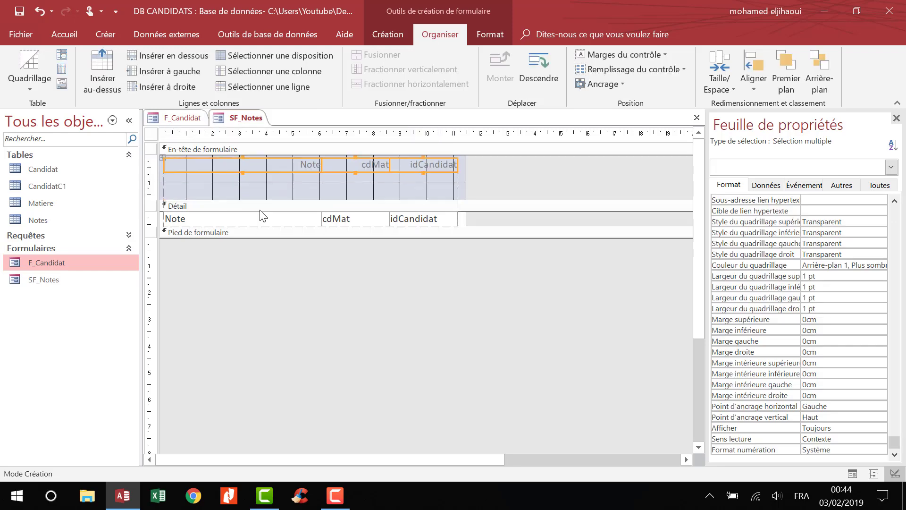
{"action": "left_click_drag", "start_coordinate": [263, 205], "coordinate": [263, 178]}
{"action": "left_click", "coordinate": [338, 223]}
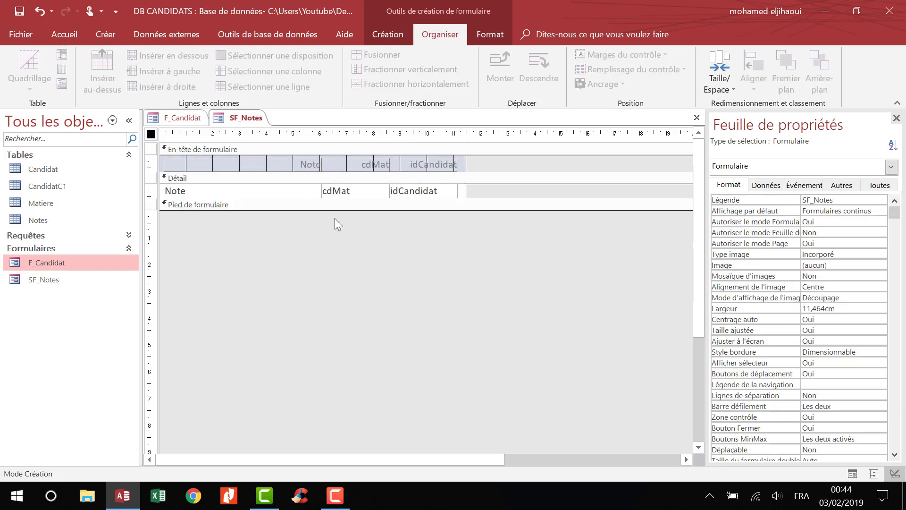
Retitle the header labels idCandidat, cdMat and Note as رقم التلميذ, المادة and النطقة على 20.
{"action": "double_click", "coordinate": [444, 164]}
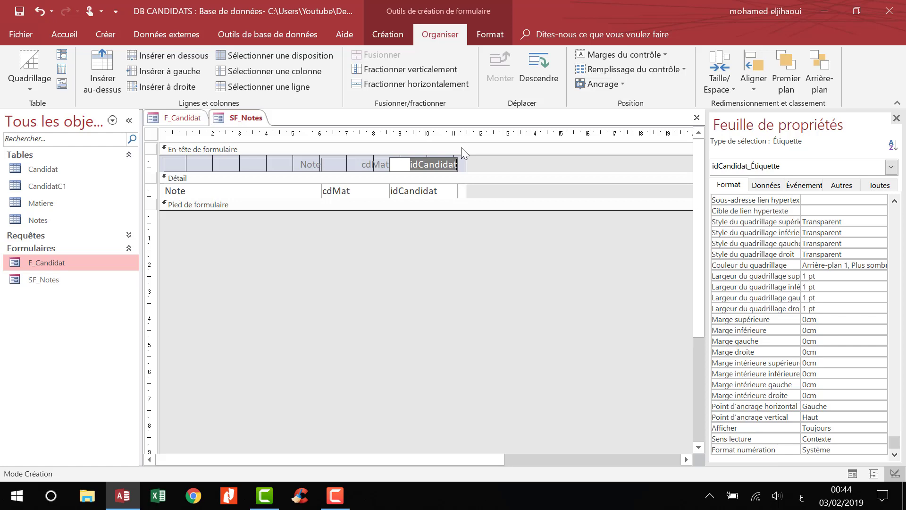
{"action": "type", "text": "رق"}
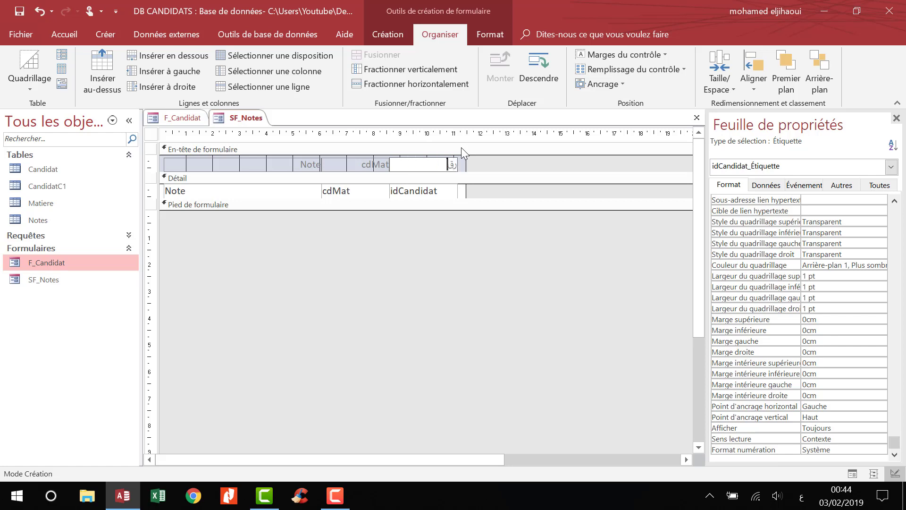
{"action": "type", "text": "م التلميذ"}
{"action": "left_click", "coordinate": [382, 163]}
{"action": "double_click", "coordinate": [383, 165]}
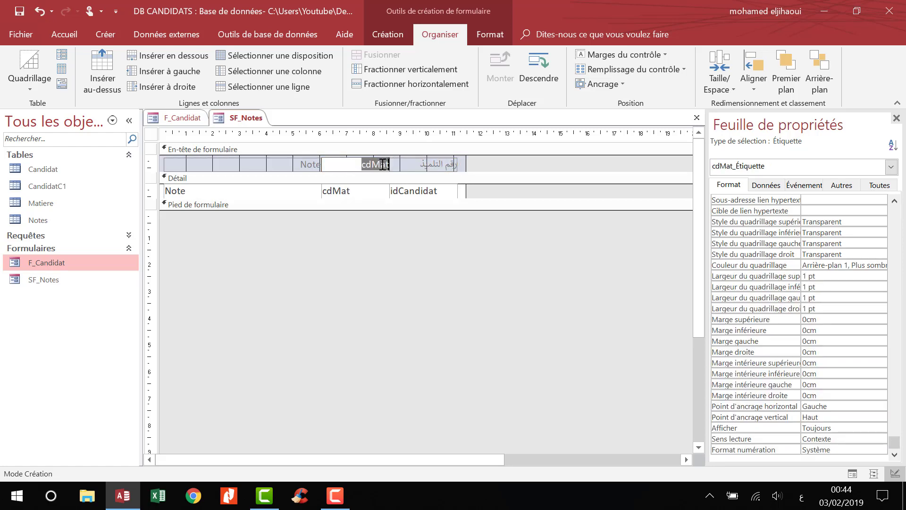
{"action": "type", "text": "المادة"}
{"action": "left_click", "coordinate": [311, 164]}
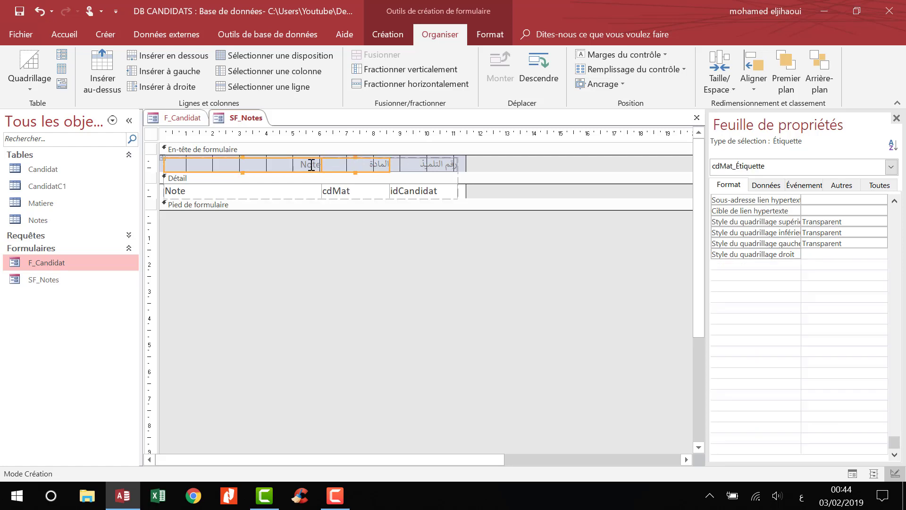
{"action": "double_click", "coordinate": [311, 165]}
{"action": "type", "text": "ال"}
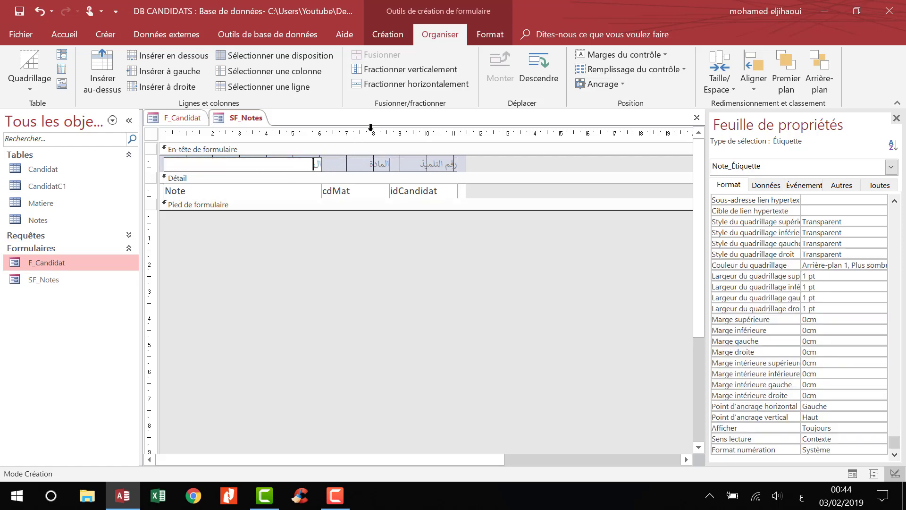
{"action": "type", "text": "نطقة على 20"}
{"action": "left_click", "coordinate": [404, 366]}
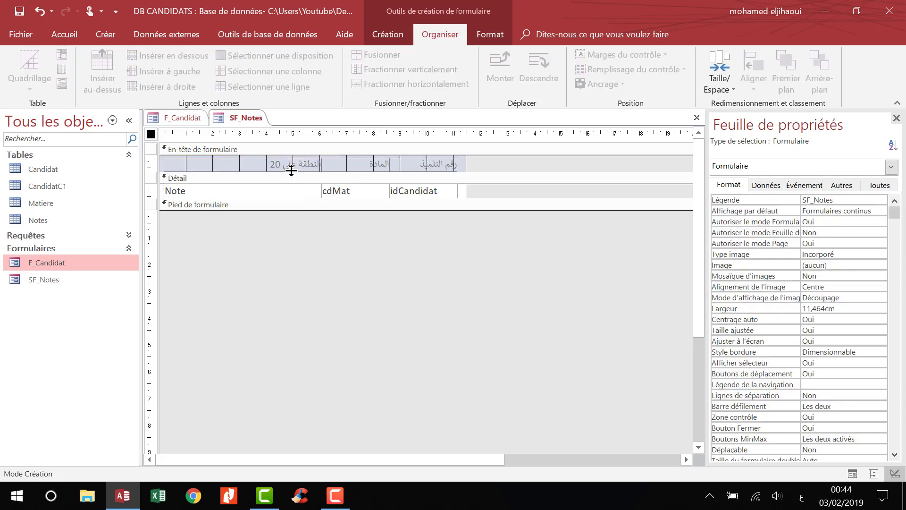
Narrow the Note column to about 2.5 cm and center the text of all labels and fields.
{"action": "left_click", "coordinate": [291, 171]}
{"action": "left_click_drag", "start_coordinate": [321, 164], "coordinate": [228, 166]}
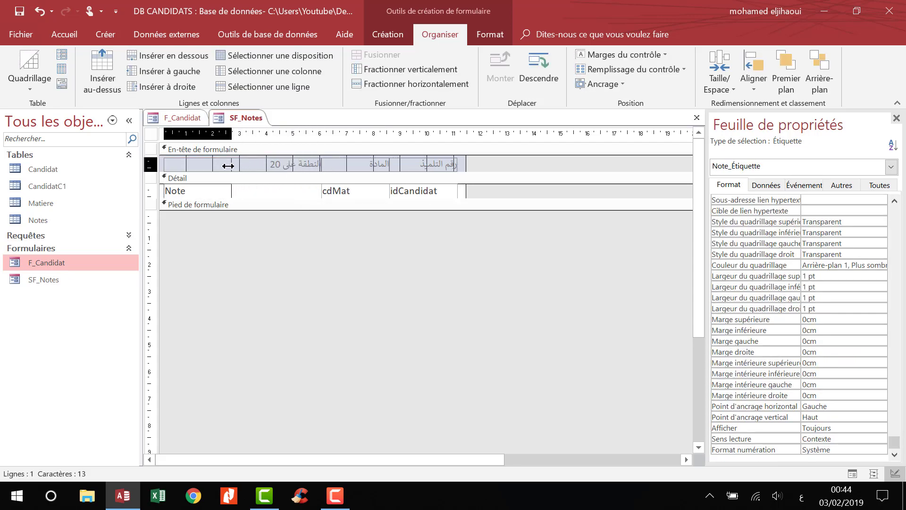
{"action": "left_click_drag", "start_coordinate": [158, 165], "coordinate": [157, 207]}
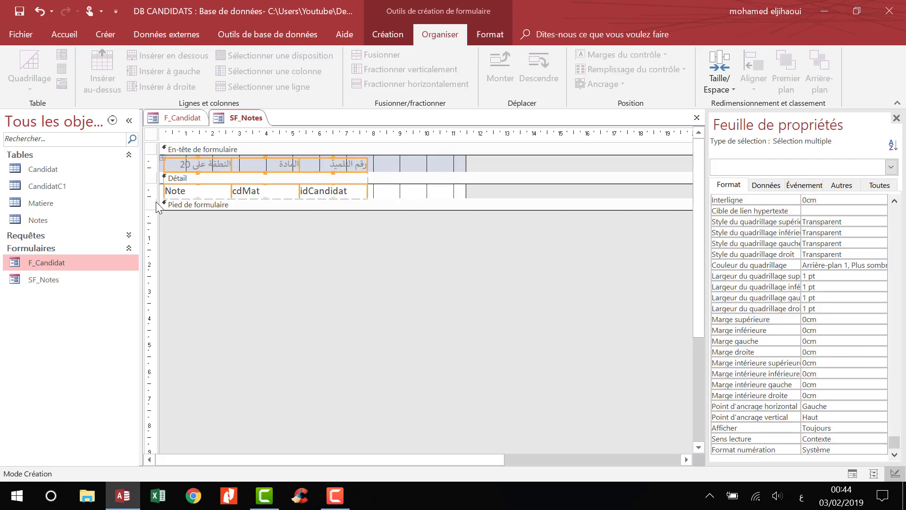
{"action": "left_click", "coordinate": [66, 33]}
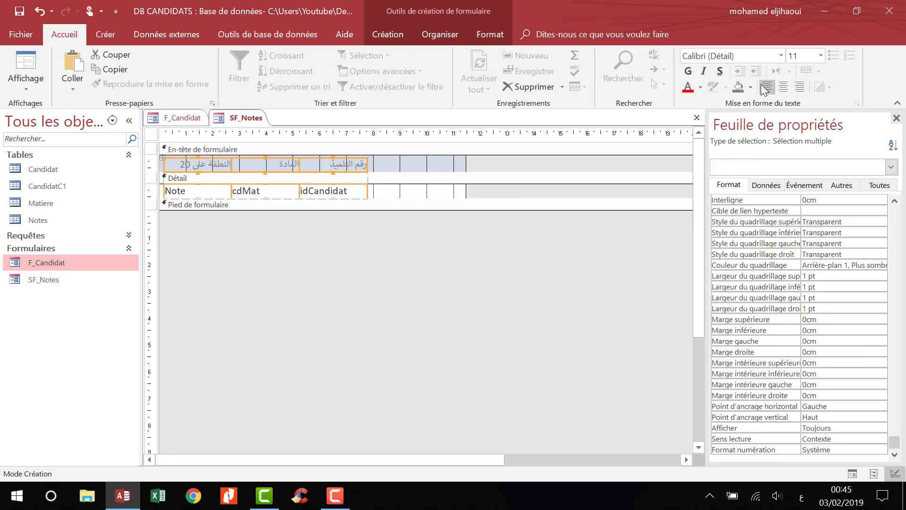
{"action": "left_click", "coordinate": [767, 88]}
{"action": "left_click", "coordinate": [783, 86]}
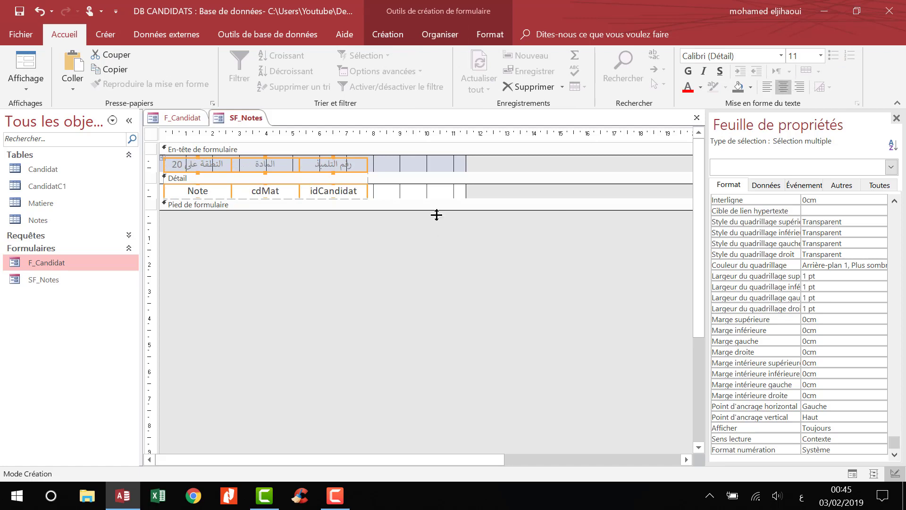
Trim the form's width to the outer edge of the columns and set all labels' and fields' font color to black.
{"action": "left_click", "coordinate": [437, 215]}
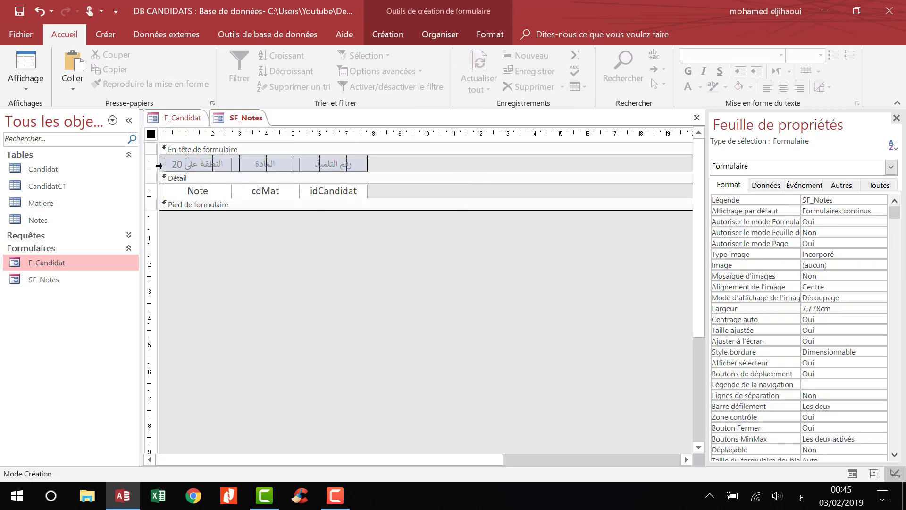
{"action": "left_click_drag", "start_coordinate": [156, 163], "coordinate": [303, 196]}
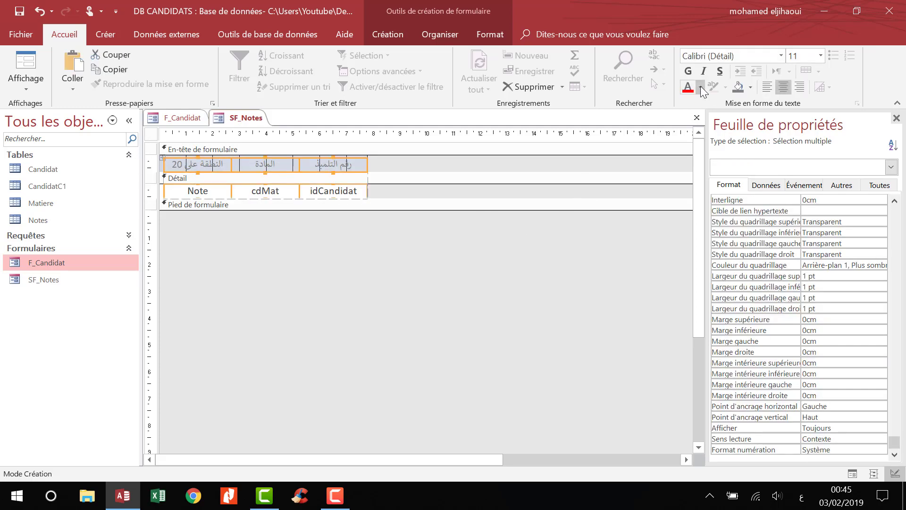
{"action": "left_click", "coordinate": [700, 87]}
{"action": "left_click", "coordinate": [698, 132]}
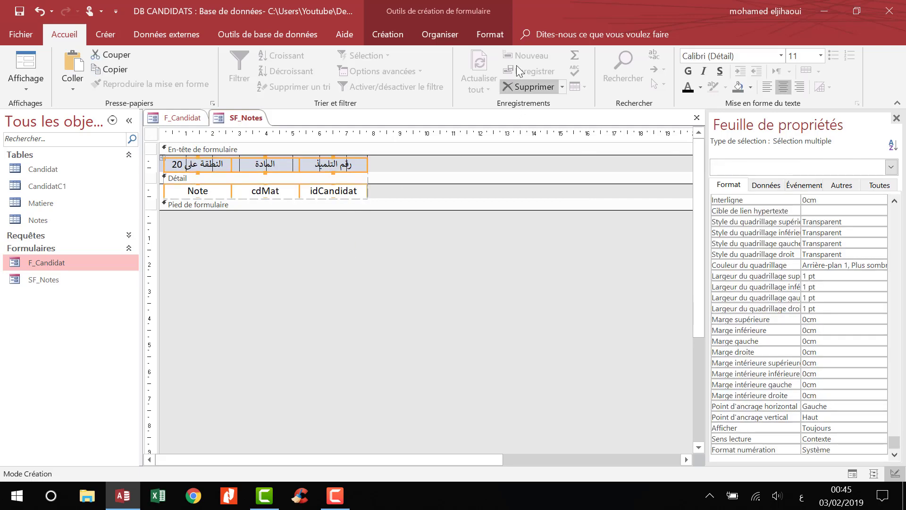
Give all labels and fields a thin black outline.
{"action": "left_click", "coordinate": [496, 36]}
{"action": "left_click", "coordinate": [698, 71]}
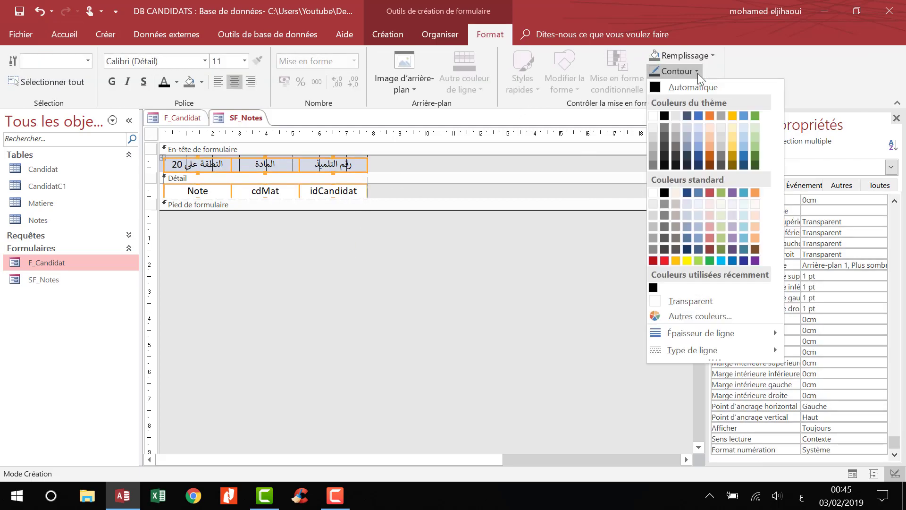
{"action": "mouse_move", "coordinate": [695, 333]}
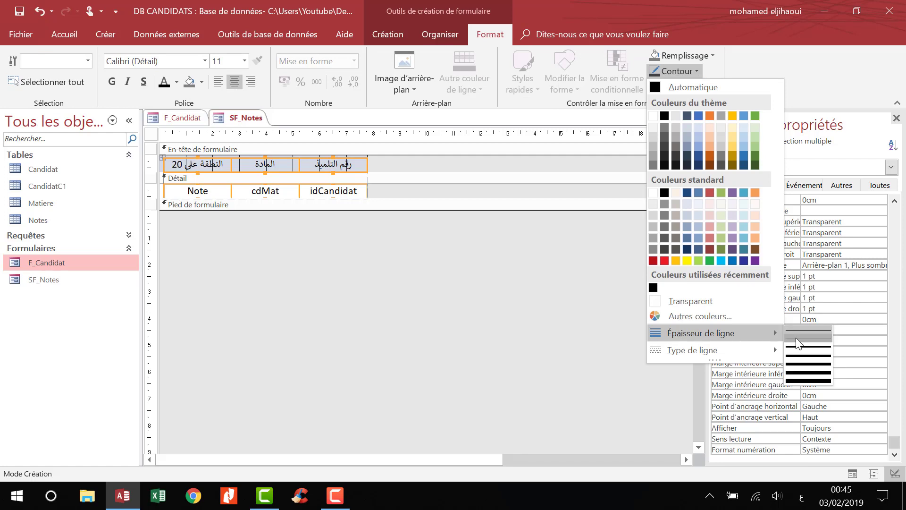
{"action": "left_click", "coordinate": [808, 337]}
{"action": "left_click", "coordinate": [693, 73]}
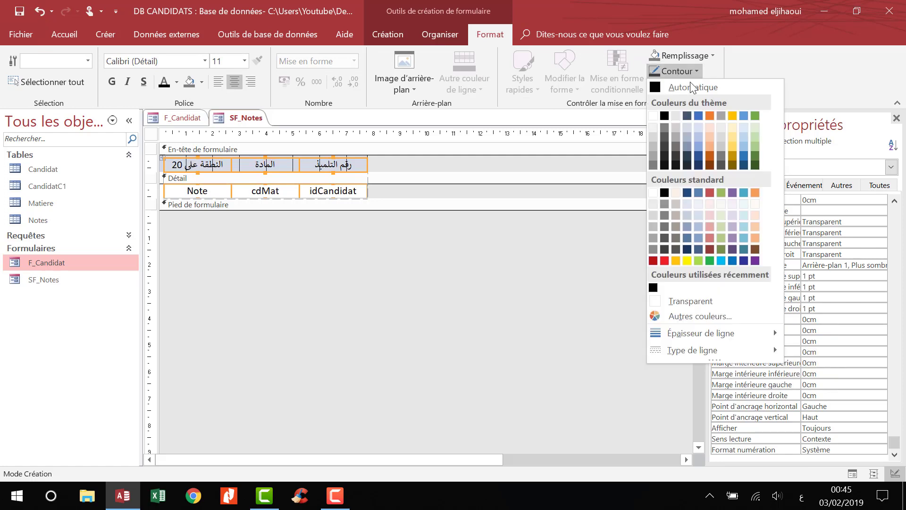
{"action": "left_click", "coordinate": [665, 192]}
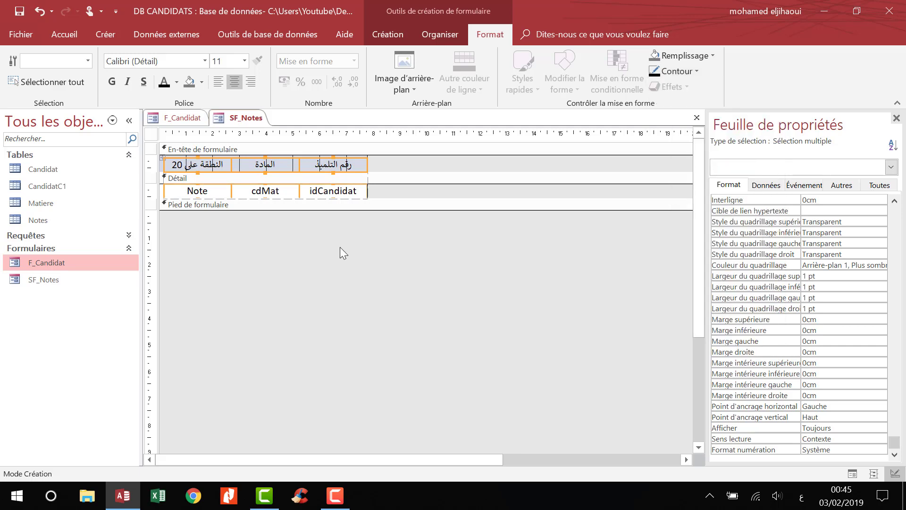
Change the outline color of all labels and fields to dark blue.
{"action": "left_click", "coordinate": [340, 247]}
{"action": "left_click_drag", "start_coordinate": [387, 157], "coordinate": [159, 216]}
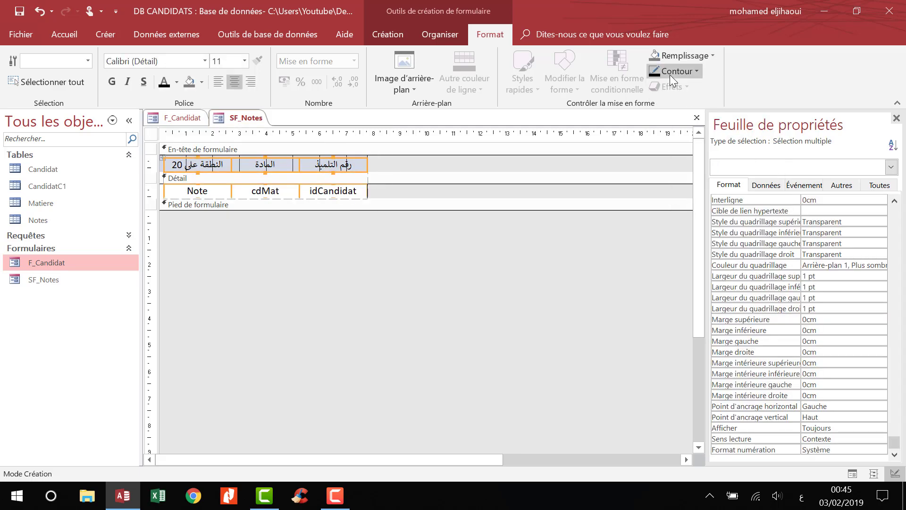
{"action": "left_click", "coordinate": [698, 70]}
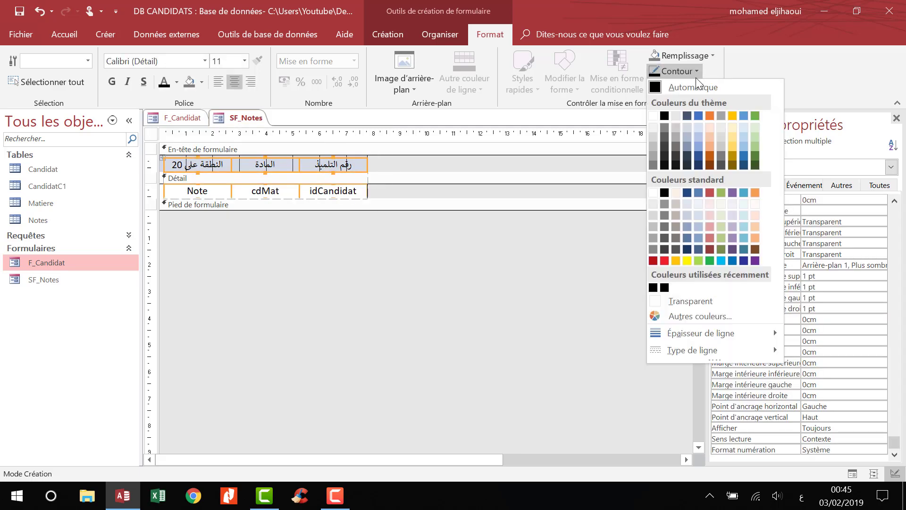
{"action": "left_click", "coordinate": [743, 260]}
{"action": "left_click", "coordinate": [399, 280]}
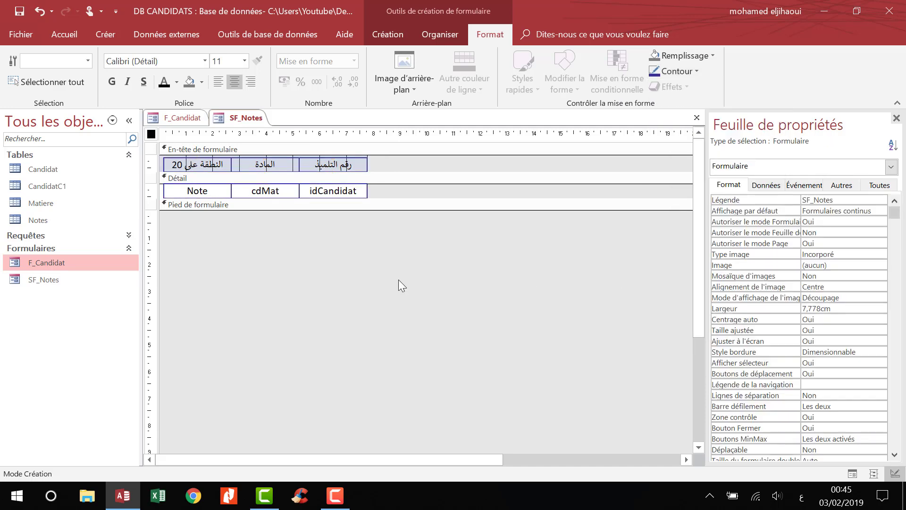
Display SF_Notes in Form view and check the student number and subject columns of the first record.
{"action": "left_click", "coordinate": [59, 35]}
{"action": "left_click", "coordinate": [26, 78]}
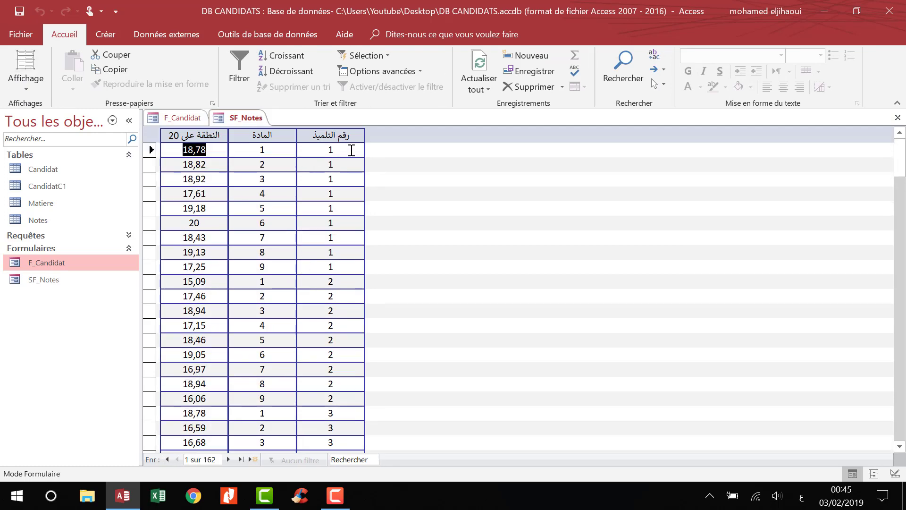
{"action": "left_click", "coordinate": [301, 150]}
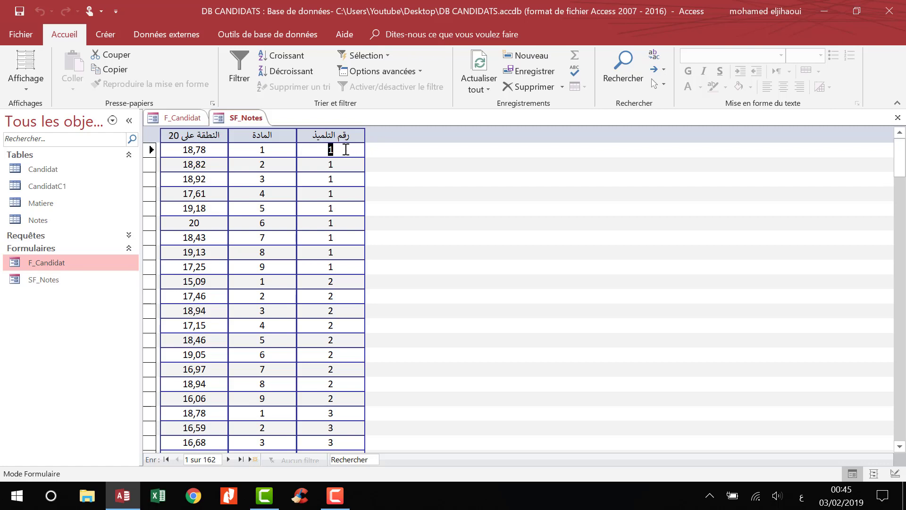
{"action": "left_click", "coordinate": [277, 149]}
In Design view, correct the Note heading to النقطة على 20 and widen cdMat to about 4 cm and idCandidat to about 3 cm.
{"action": "right_click", "coordinate": [234, 118]}
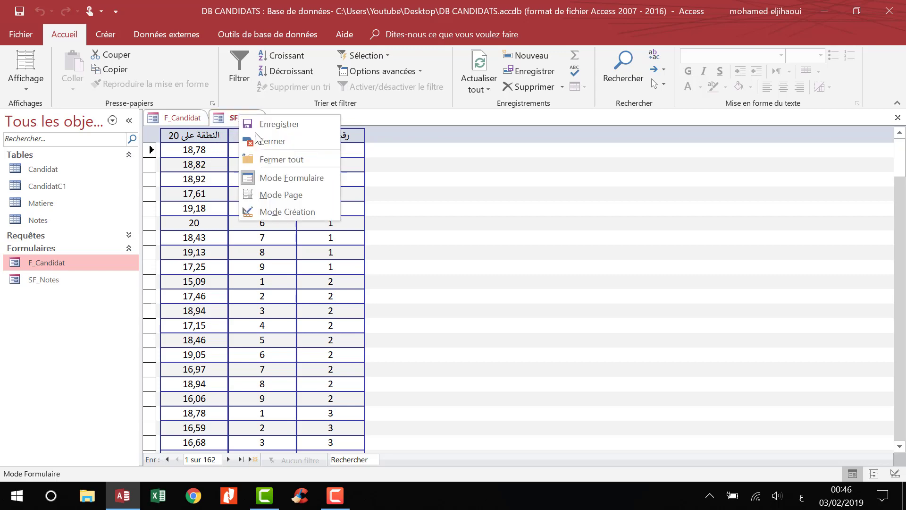
{"action": "left_click", "coordinate": [257, 210]}
{"action": "left_click", "coordinate": [28, 70]}
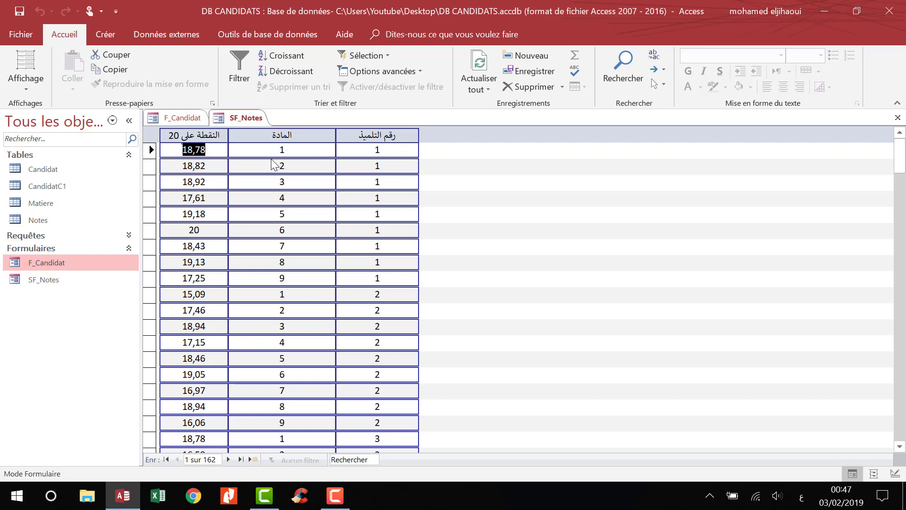
Return to Design view and convert the cdMat text box into a combo box (Zone de liste déroulante).
{"action": "right_click", "coordinate": [253, 118]}
{"action": "left_click", "coordinate": [293, 211]}
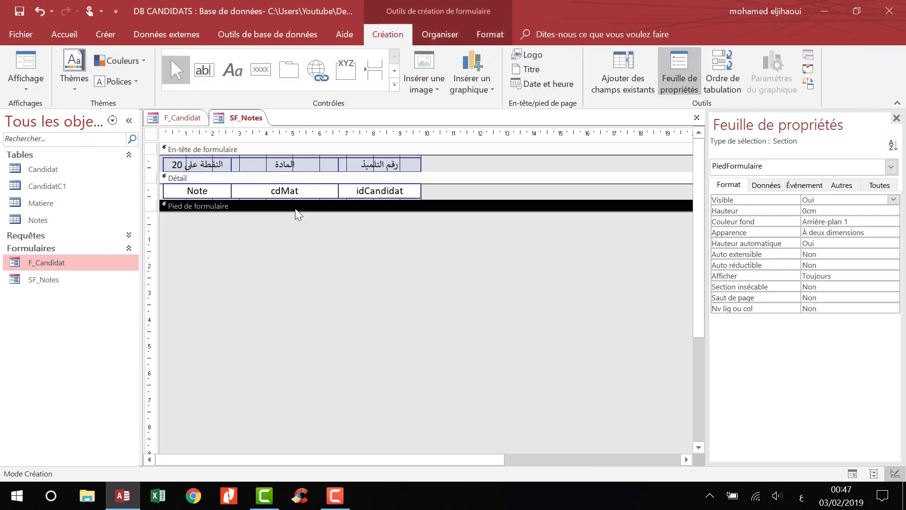
{"action": "left_click", "coordinate": [309, 193]}
{"action": "left_click", "coordinate": [311, 191]}
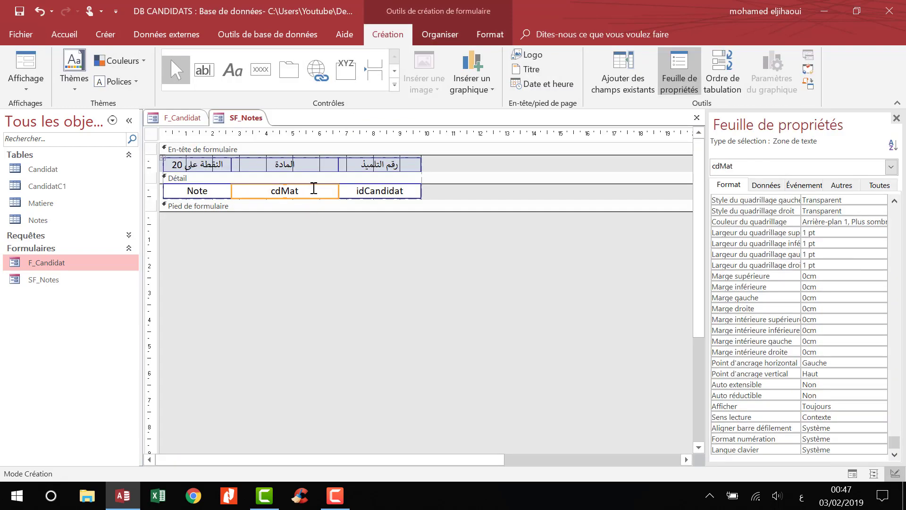
{"action": "right_click", "coordinate": [314, 188]}
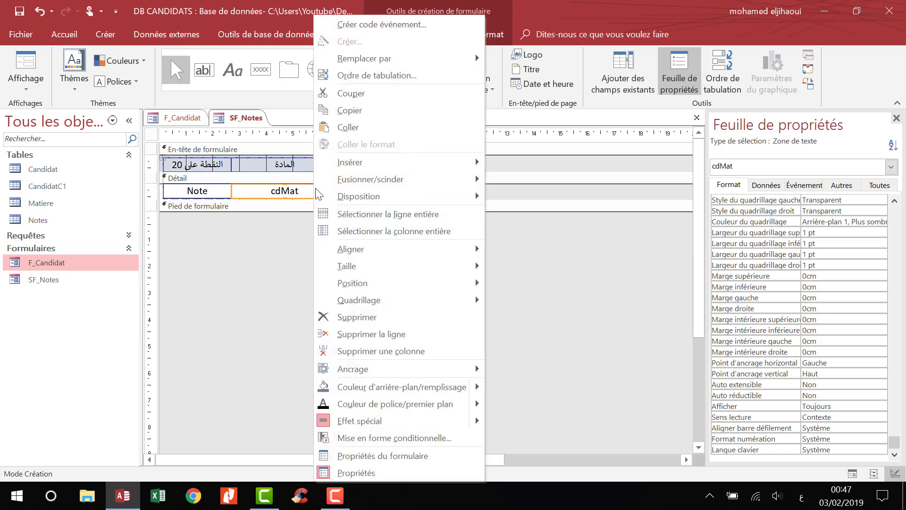
{"action": "mouse_move", "coordinate": [414, 63]}
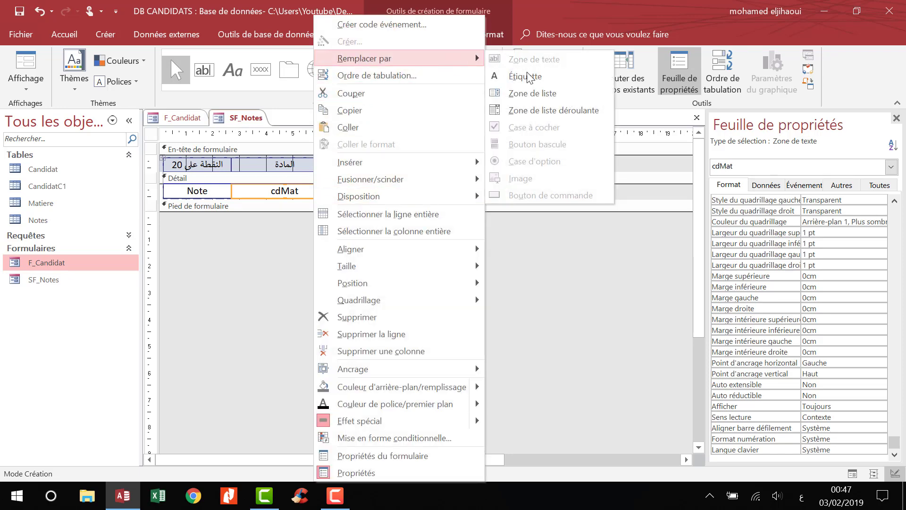
{"action": "left_click", "coordinate": [548, 116]}
Start building a query as the cdMat combo box's row source (Contenu) and add the Matiere table to it.
{"action": "left_click", "coordinate": [744, 184]}
{"action": "left_click", "coordinate": [831, 211]}
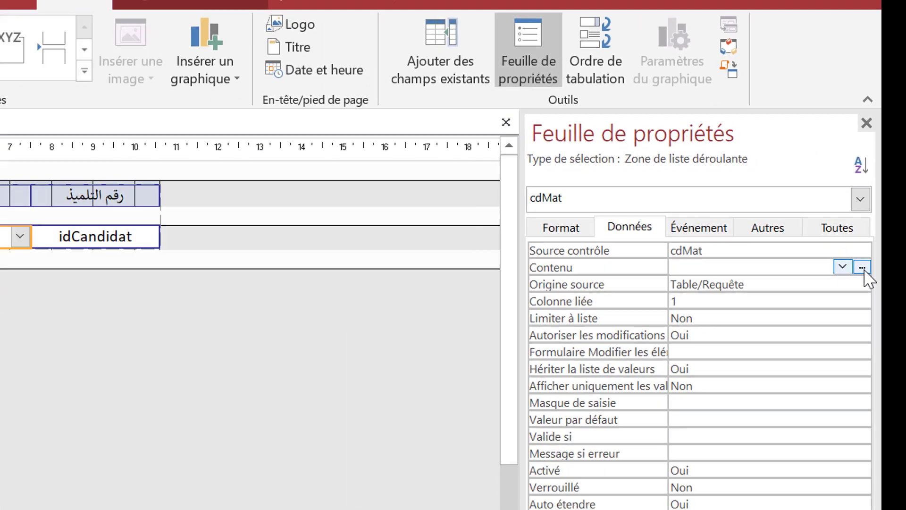
{"action": "left_click", "coordinate": [831, 324]}
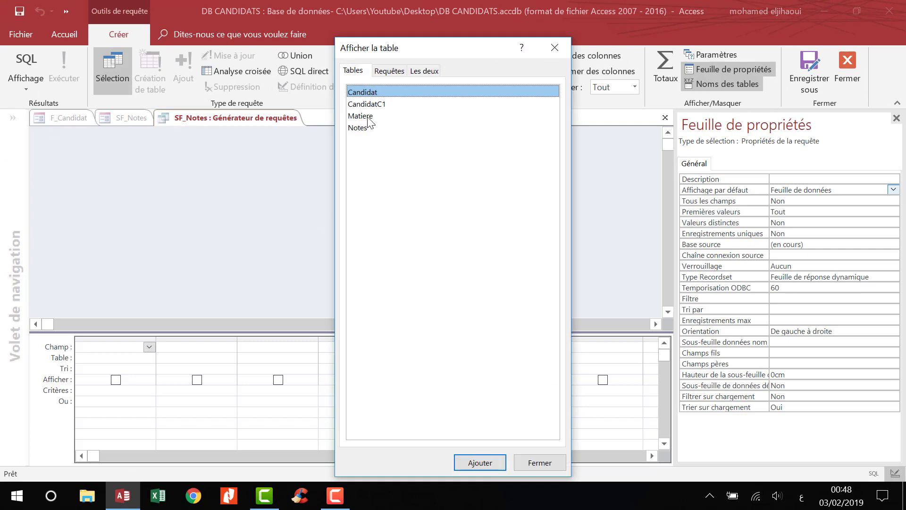
{"action": "double_click", "coordinate": [366, 117]}
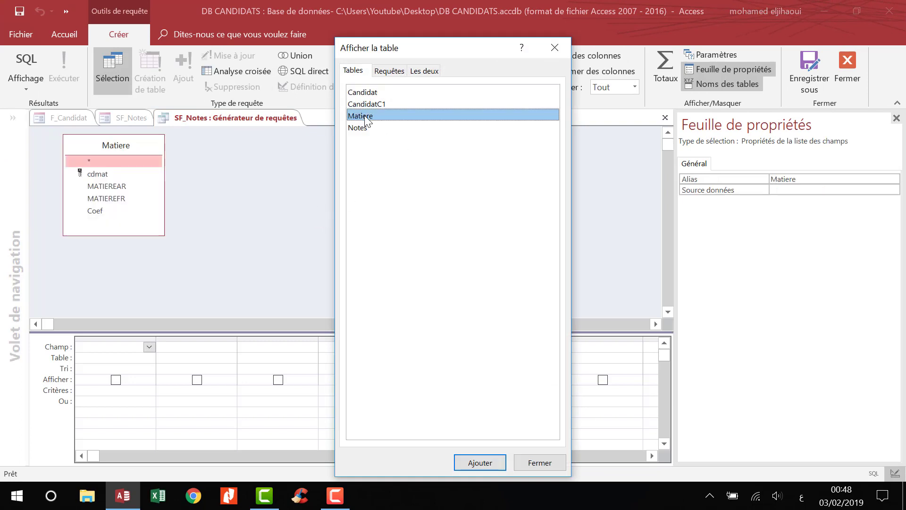
{"action": "left_click", "coordinate": [555, 48]}
Include the cdmat and MATIEREAR fields in the query, then close it and save it as the row source.
{"action": "double_click", "coordinate": [97, 174]}
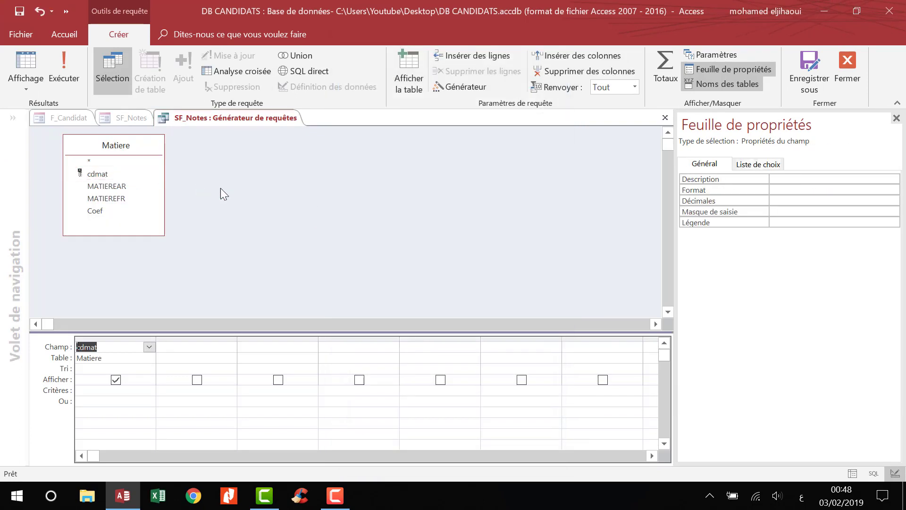
{"action": "double_click", "coordinate": [107, 187]}
{"action": "left_click", "coordinate": [848, 68]}
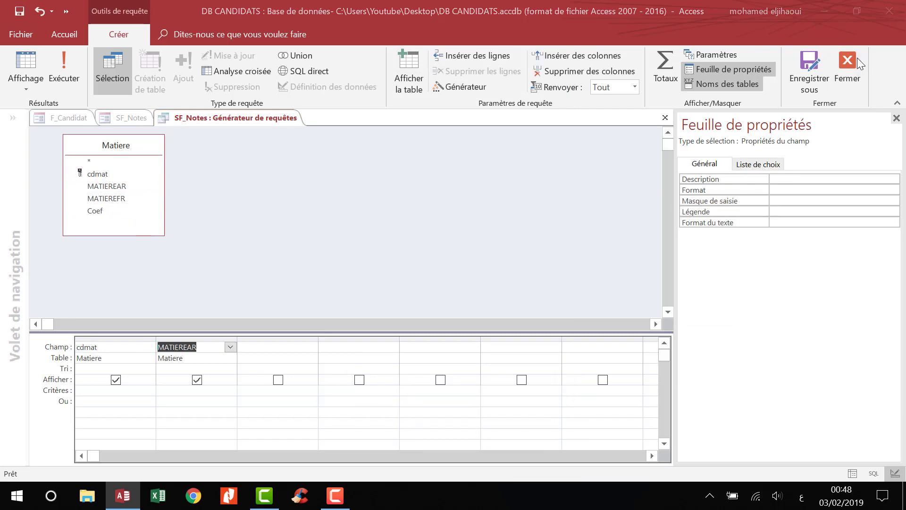
{"action": "left_click", "coordinate": [391, 306]}
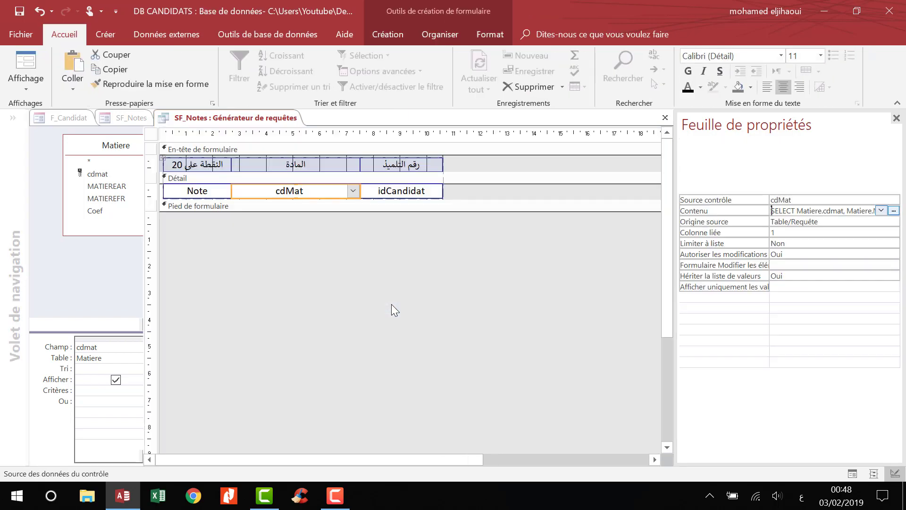
Set the cdMat combo box's number of columns to 2 and its column widths to 0;4.
{"action": "left_click", "coordinate": [695, 184]}
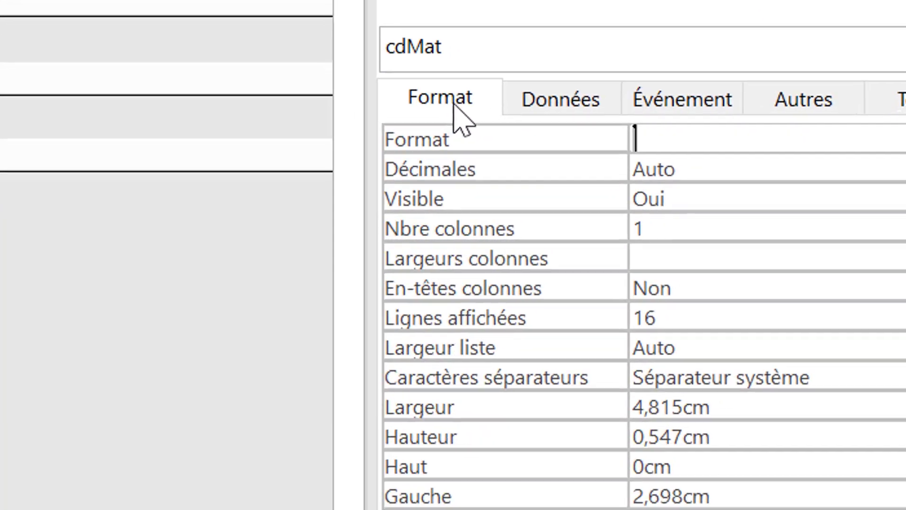
{"action": "key", "text": "Down"}
{"action": "key", "text": "Down"}
{"action": "key", "text": "Down"}
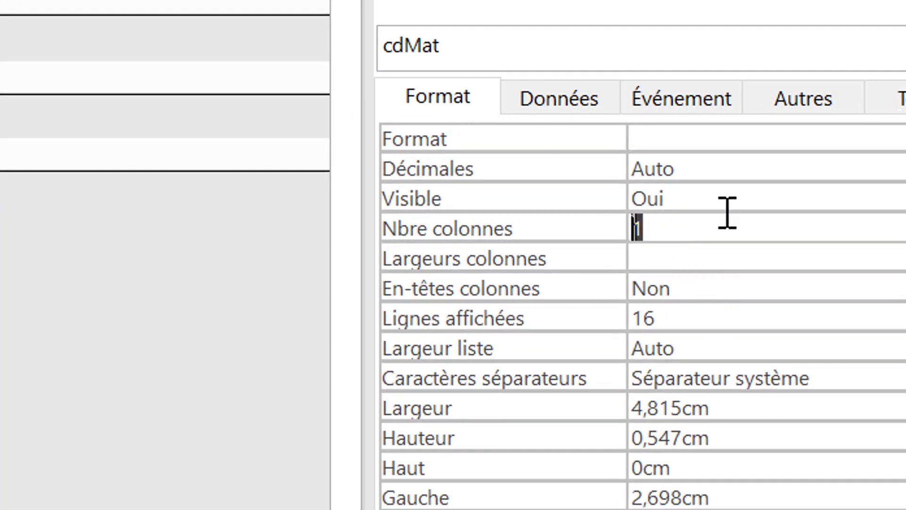
{"action": "type", "text": "2"}
{"action": "left_click", "coordinate": [659, 248]}
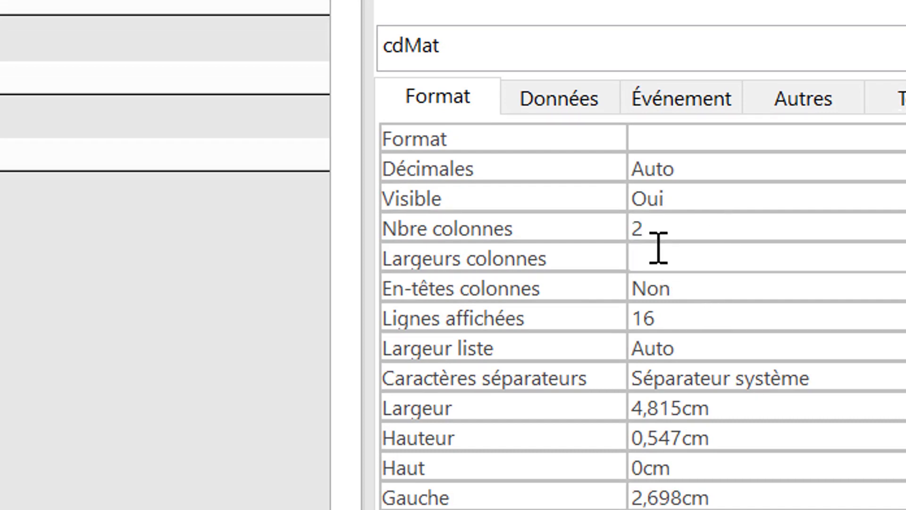
{"action": "type", "text": "0"}
{"action": "key", "text": "Home"}
{"action": "key", "text": "End"}
{"action": "type", "text": ";4"}
{"action": "left_click", "coordinate": [1, 255]}
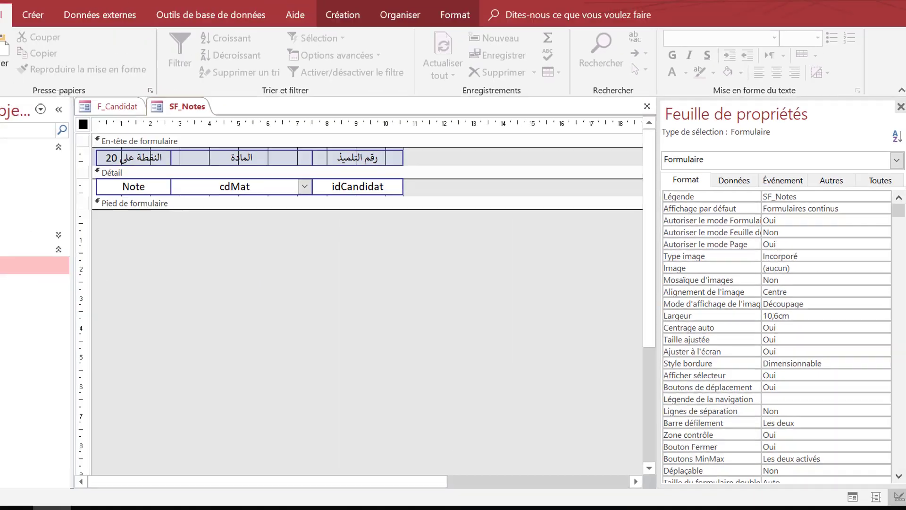